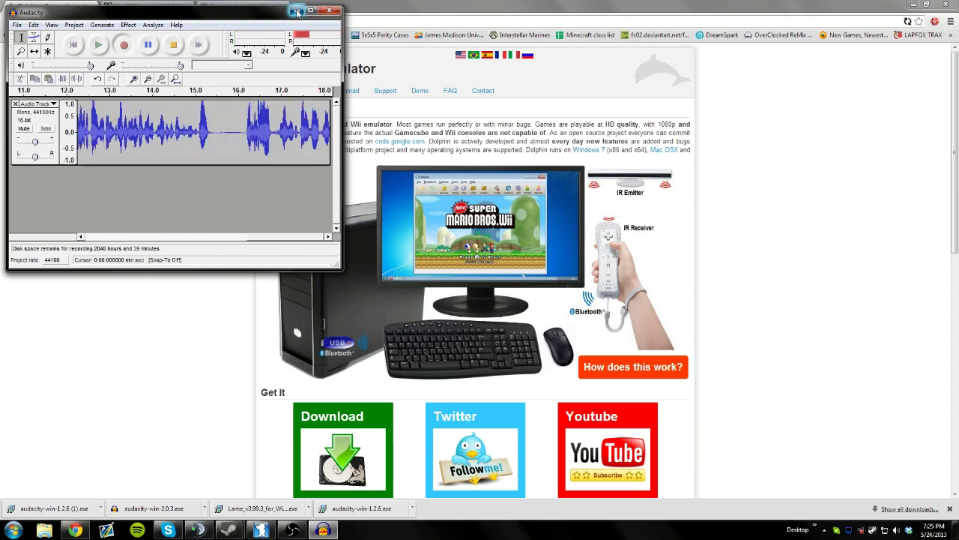
- Open the Dolphin website's download page and review the listed builds and the Version 3.5 release
{"action": "left_click", "coordinate": [297, 11]}
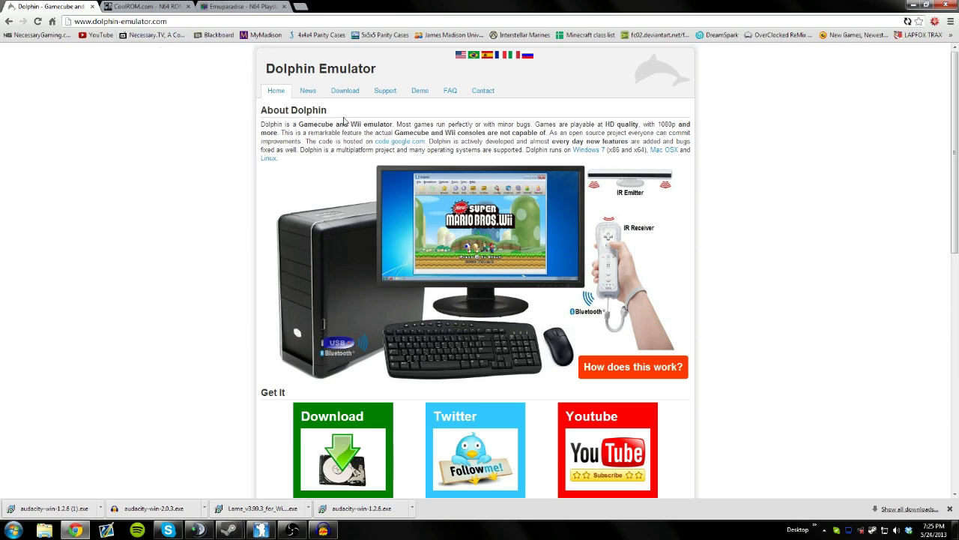
{"action": "left_click", "coordinate": [353, 91]}
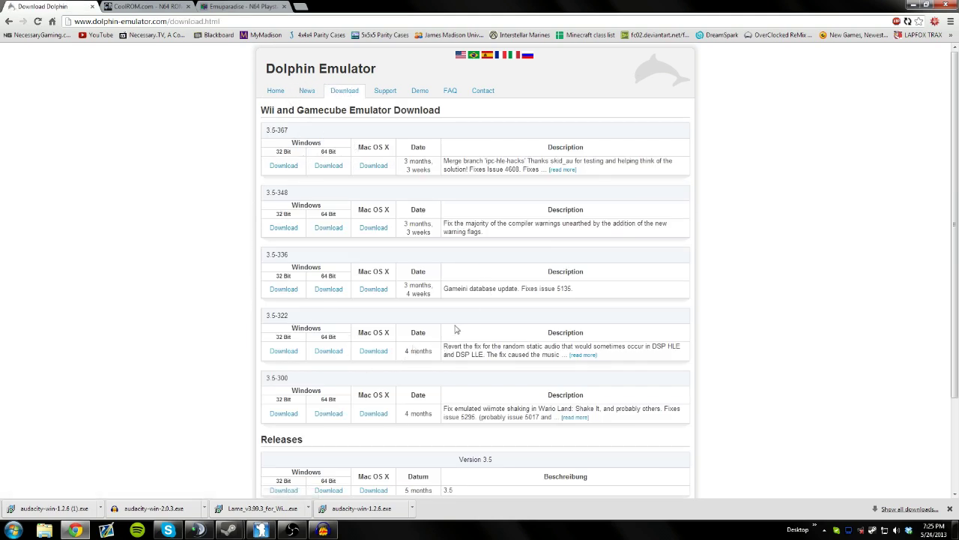
{"action": "scroll", "coordinate": [502, 260], "scroll_direction": "down", "scroll_amount": 3}
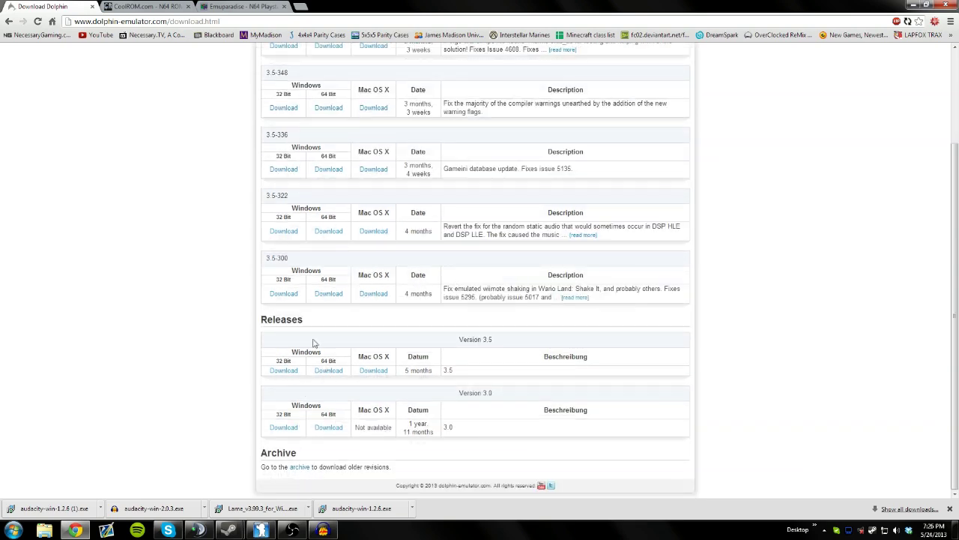
{"action": "scroll", "coordinate": [441, 314], "scroll_direction": "up", "scroll_amount": 3}
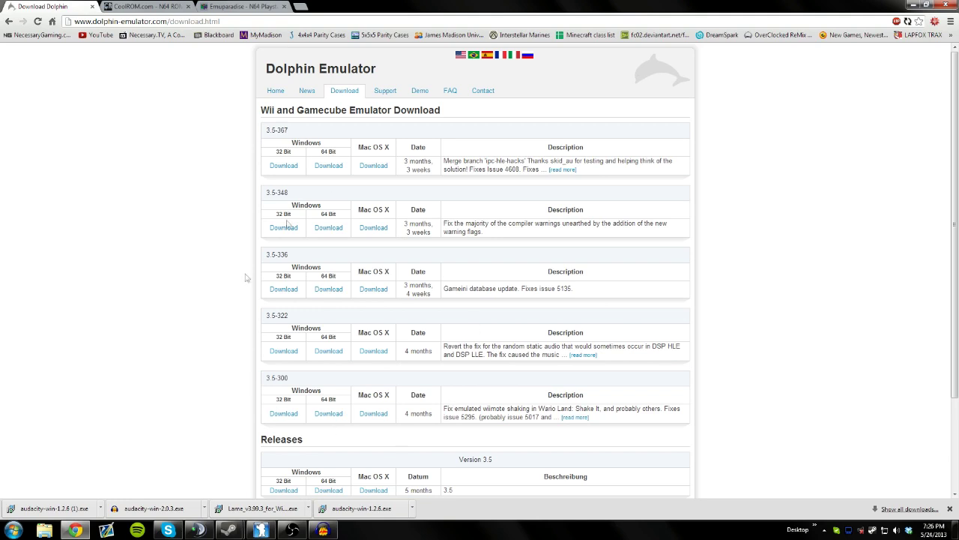
{"action": "scroll", "coordinate": [387, 439], "scroll_direction": "down", "scroll_amount": 3}
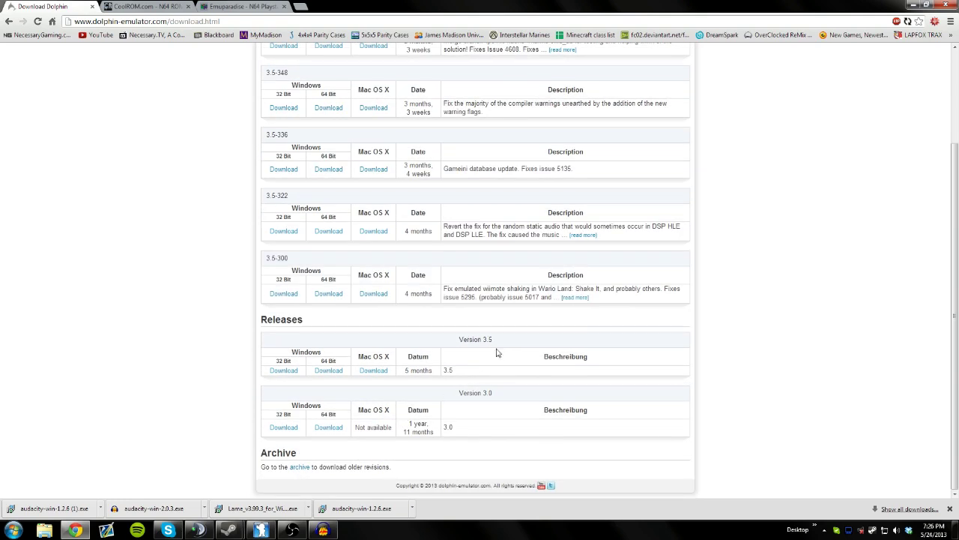
{"action": "left_click_drag", "start_coordinate": [500, 339], "coordinate": [468, 340]}
{"action": "scroll", "coordinate": [307, 386], "scroll_direction": "up", "scroll_amount": 3}
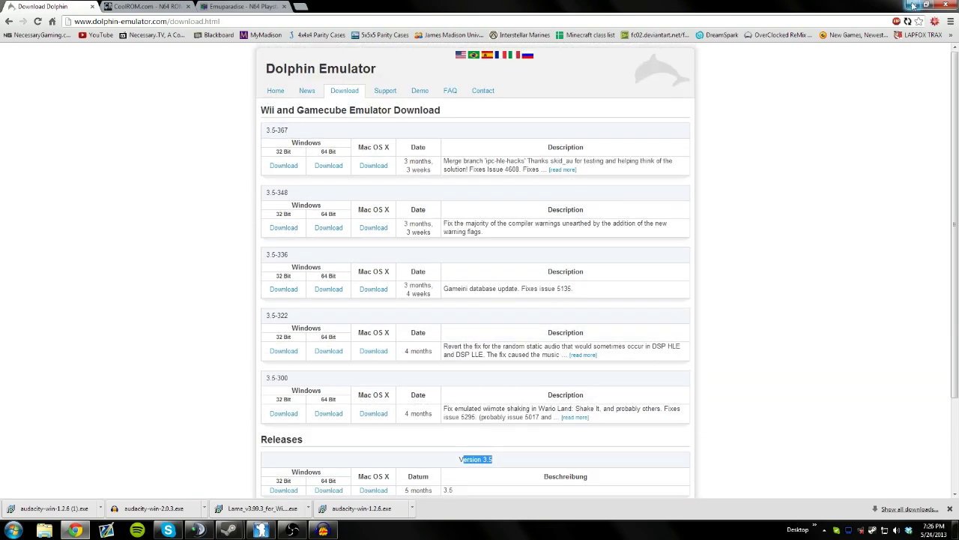
- Look at the Dolphin folder on the desktop and view the CoolROM and Emuparadise sites in the browser
{"action": "left_click", "coordinate": [910, 4]}
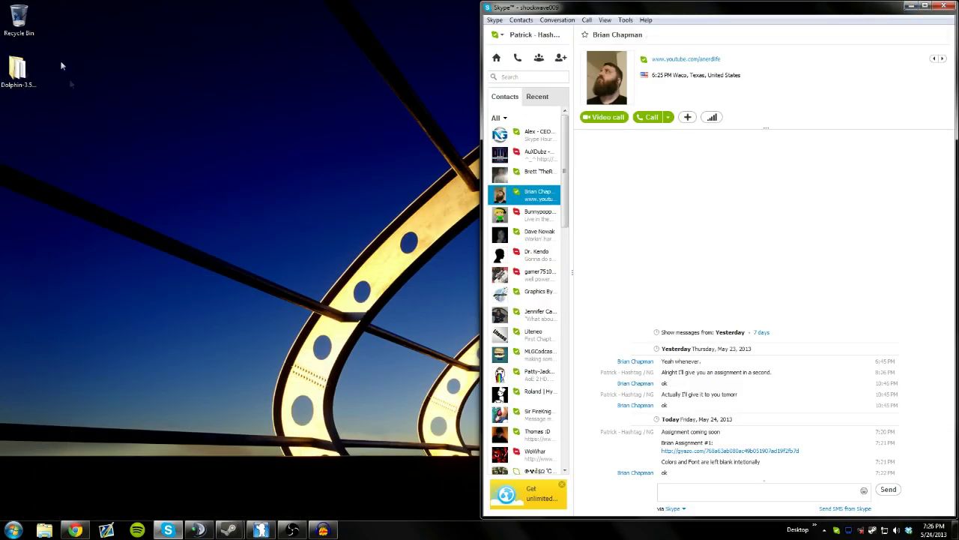
{"action": "left_click", "coordinate": [75, 530]}
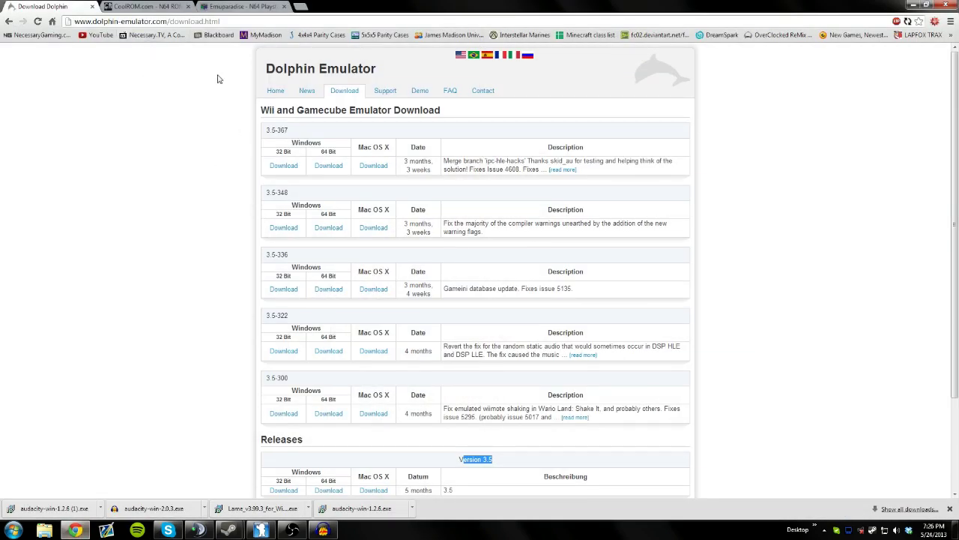
{"action": "left_click", "coordinate": [150, 6]}
{"action": "left_click", "coordinate": [224, 5]}
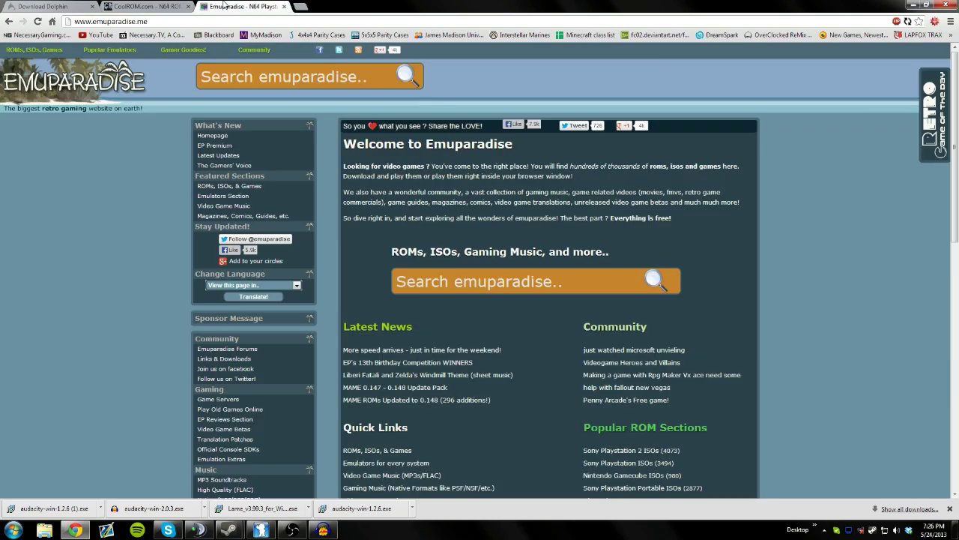
{"action": "left_click", "coordinate": [146, 6]}
{"action": "left_click", "coordinate": [75, 6]}
{"action": "left_click", "coordinate": [135, 6]}
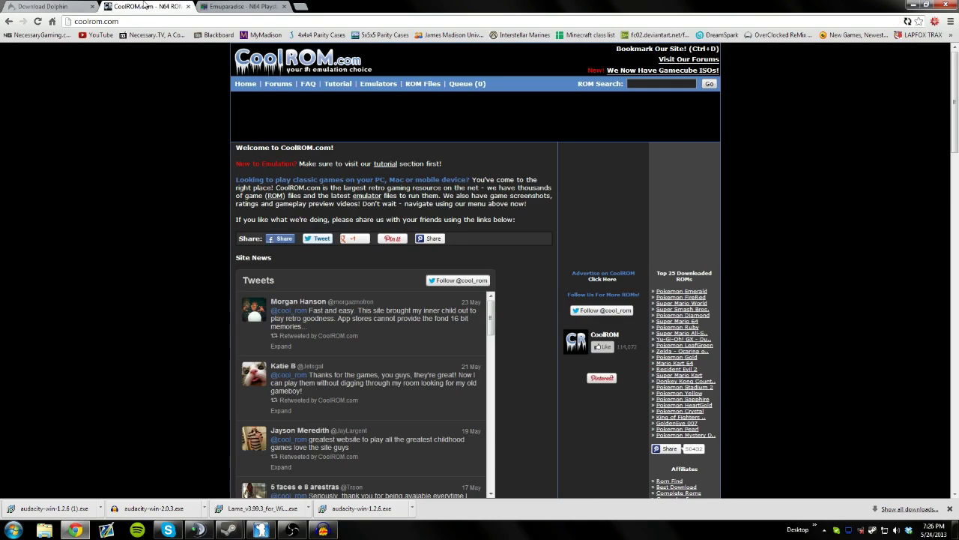
{"action": "left_click", "coordinate": [246, 7]}
- Open the Dolphin-3.5 folder on the desktop and select all of its items except the isos folder
{"action": "left_click", "coordinate": [913, 4]}
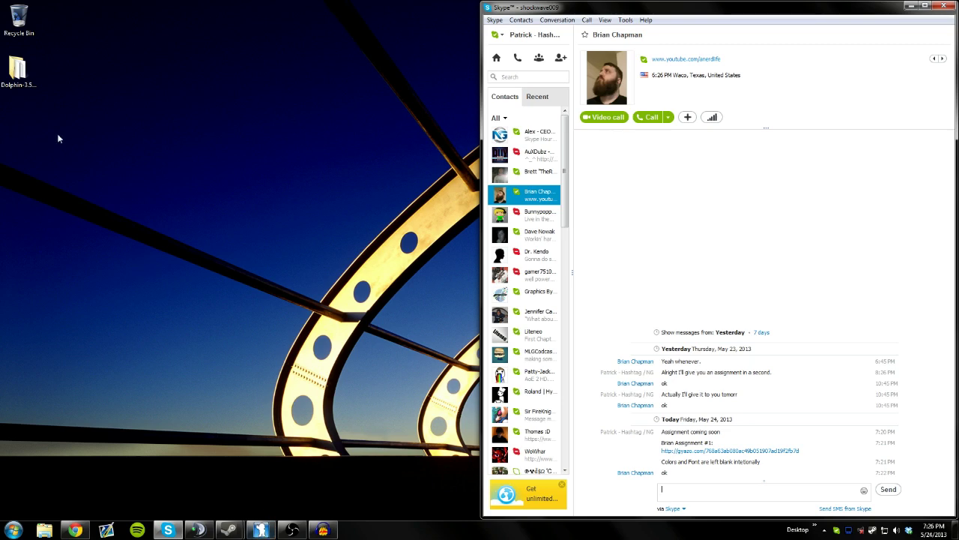
{"action": "double_click", "coordinate": [20, 75]}
{"action": "left_click_drag", "start_coordinate": [386, 329], "coordinate": [279, 168]}
{"action": "left_click", "coordinate": [323, 327]}
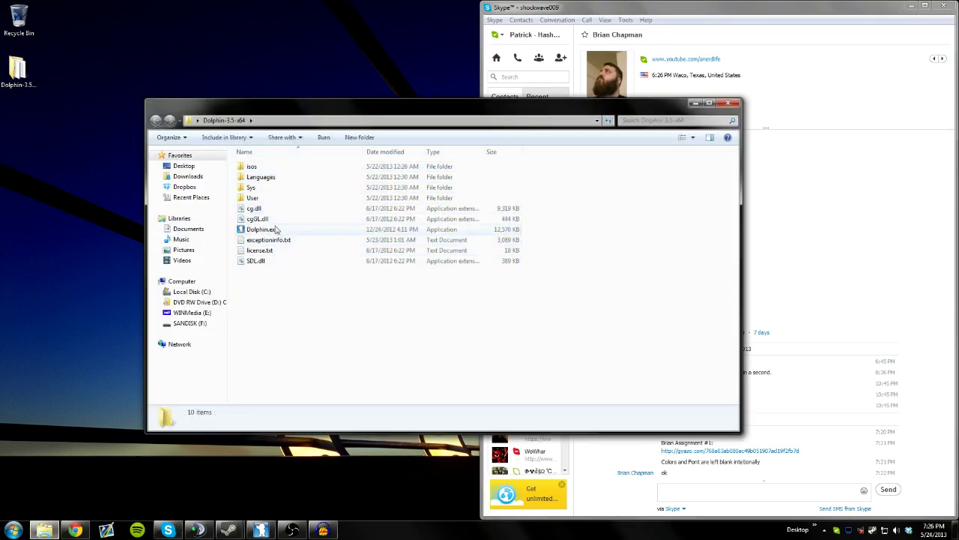
{"action": "left_click_drag", "start_coordinate": [309, 298], "coordinate": [274, 166]}
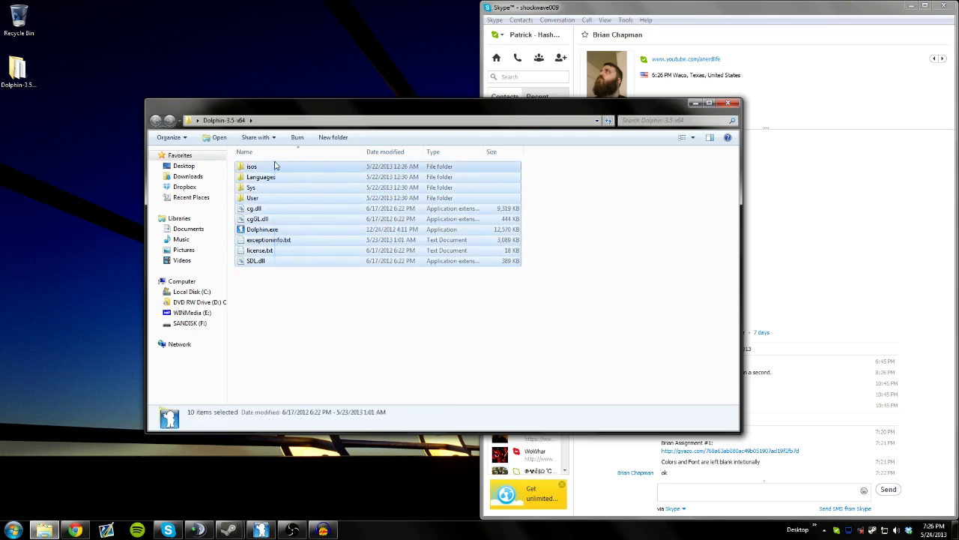
{"action": "left_click", "coordinate": [415, 167], "text": "ctrl"}
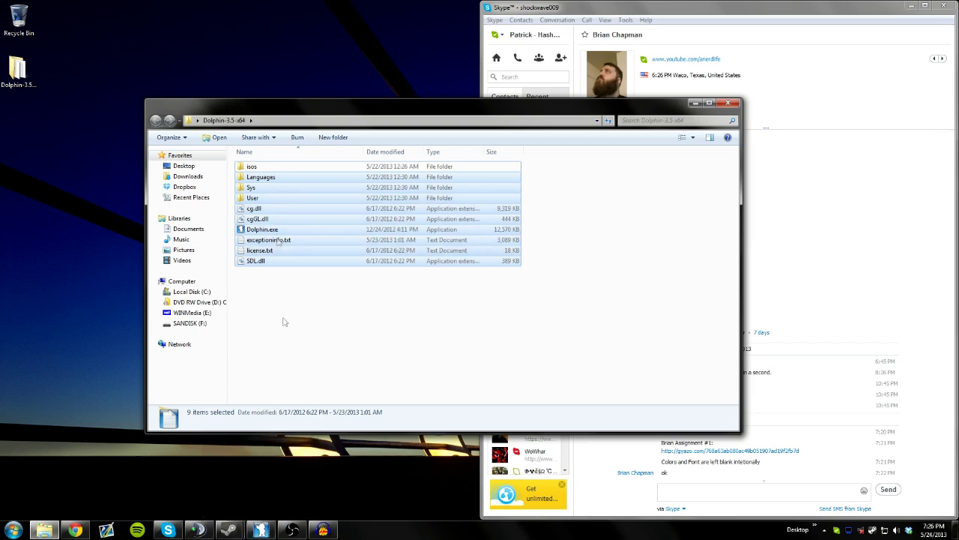
- Switch to Dolphin, open its configuration and look through the Audio, Gamecube, Wii and Paths settings
{"action": "left_click", "coordinate": [269, 530]}
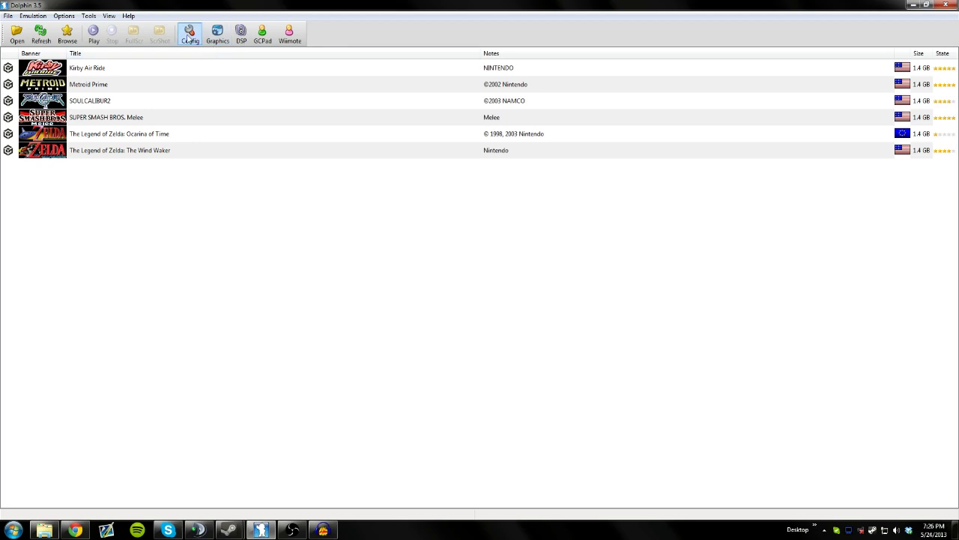
{"action": "left_click", "coordinate": [190, 34]}
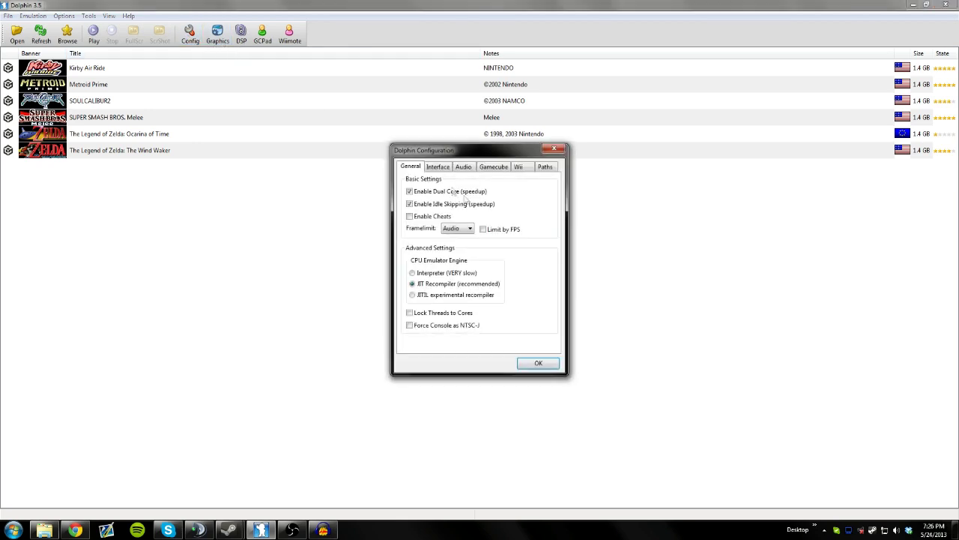
{"action": "left_click", "coordinate": [462, 169]}
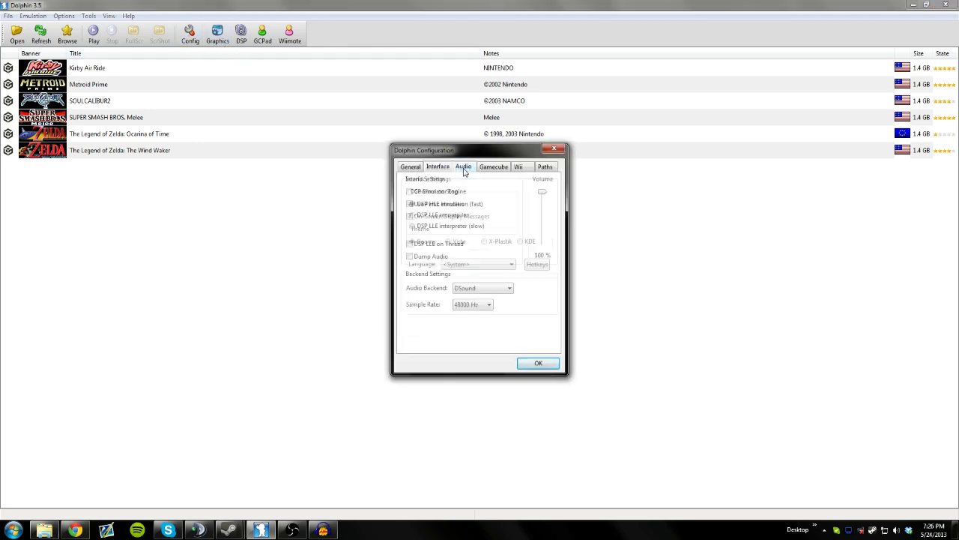
{"action": "left_click", "coordinate": [490, 168]}
{"action": "left_click", "coordinate": [518, 167]}
{"action": "left_click", "coordinate": [545, 167]}
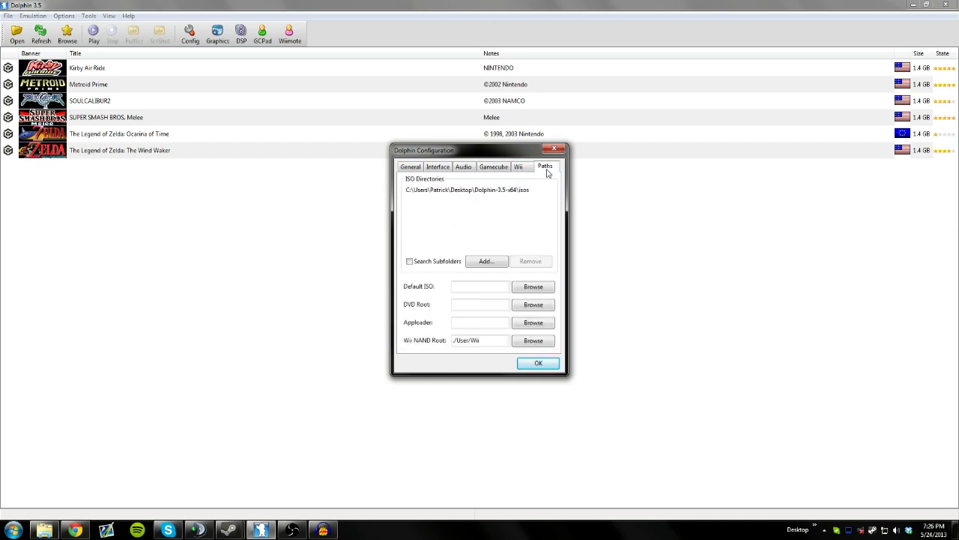
- Review the General configuration settings and the available Framelimit options without changing them
{"action": "left_click", "coordinate": [411, 167]}
{"action": "left_click", "coordinate": [493, 168]}
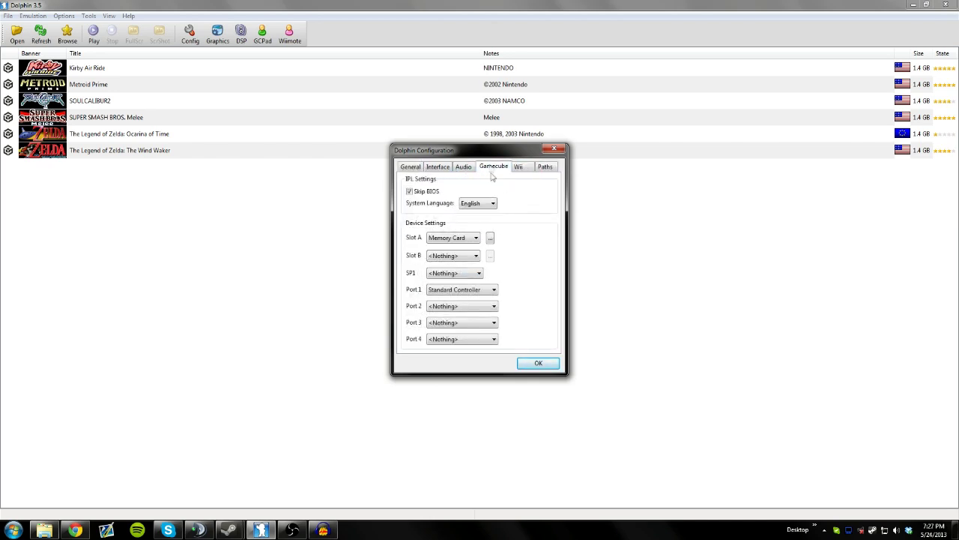
{"action": "left_click", "coordinate": [412, 168]}
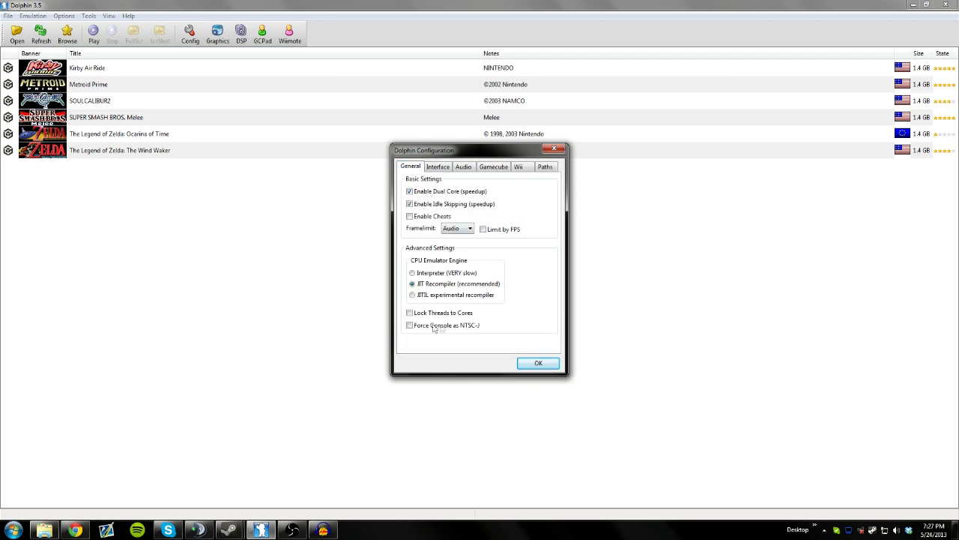
{"action": "left_click", "coordinate": [464, 234]}
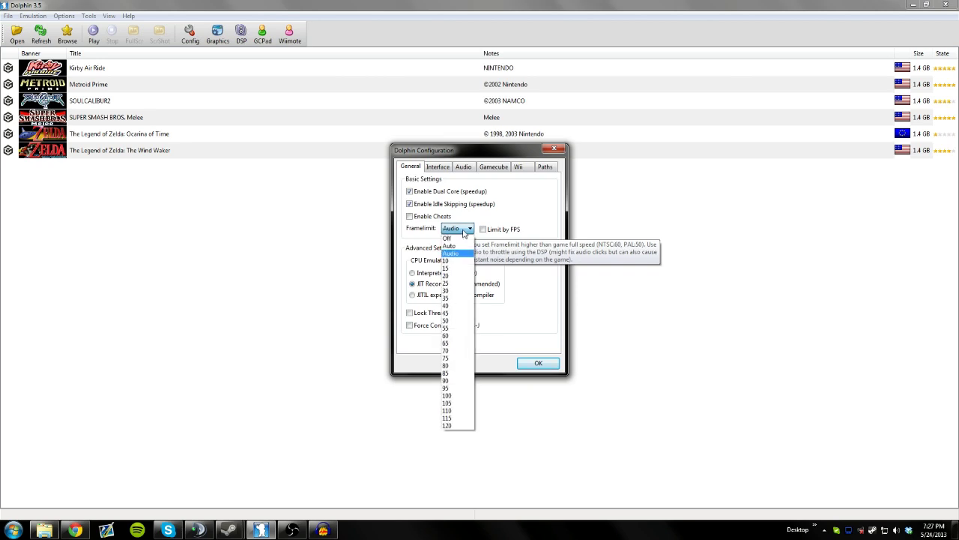
{"action": "left_click", "coordinate": [510, 255]}
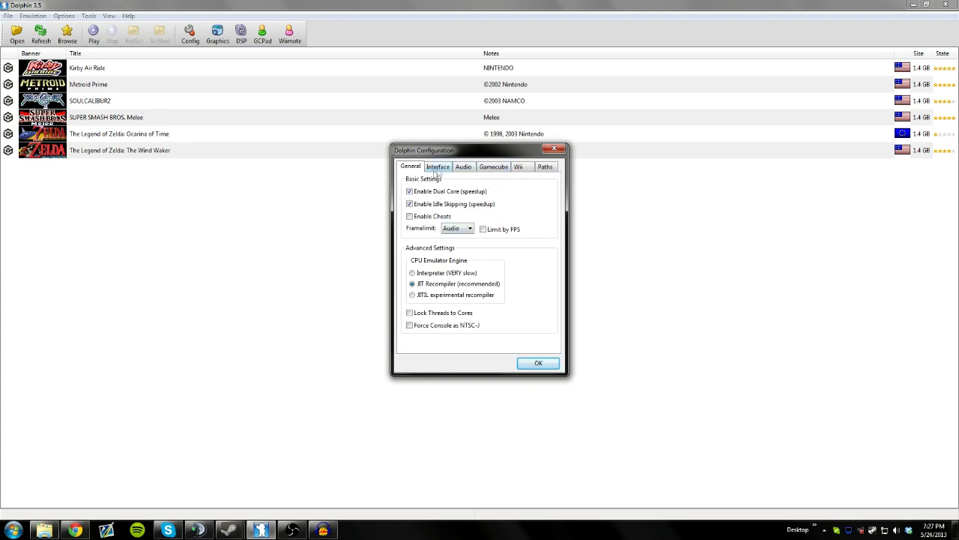
- Switch the Gamecube Slot A device to <Nothing> and back to Memory Card
{"action": "left_click", "coordinate": [490, 170]}
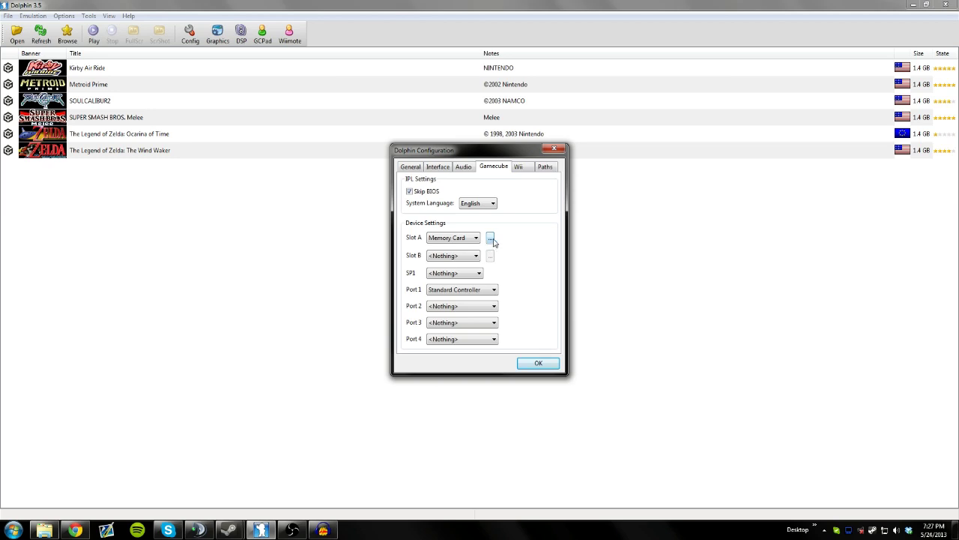
{"action": "left_click", "coordinate": [463, 240]}
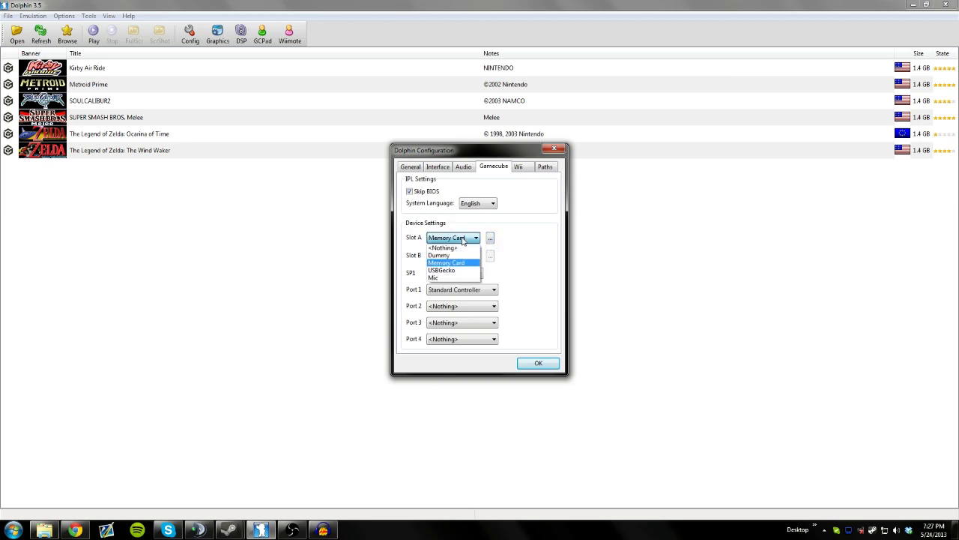
{"action": "left_click", "coordinate": [472, 247]}
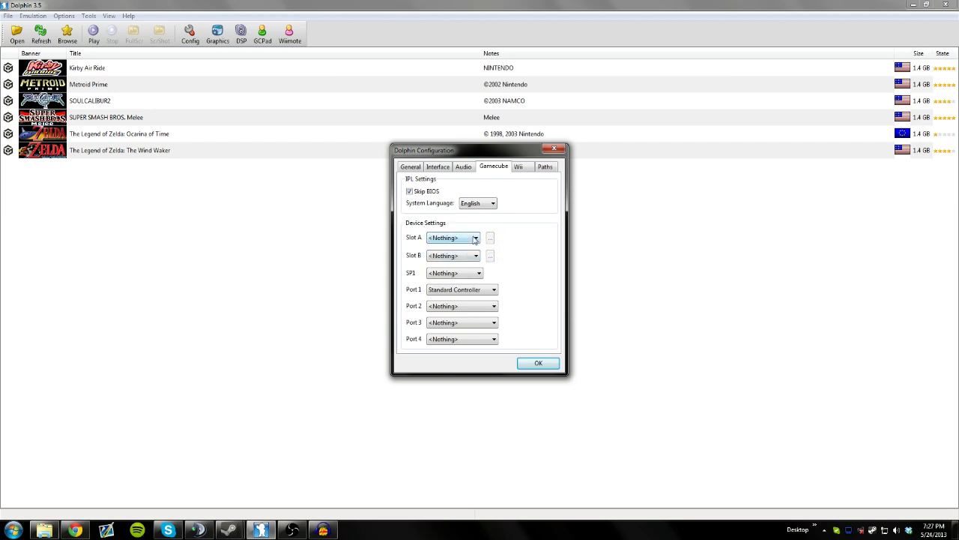
{"action": "left_click", "coordinate": [474, 239]}
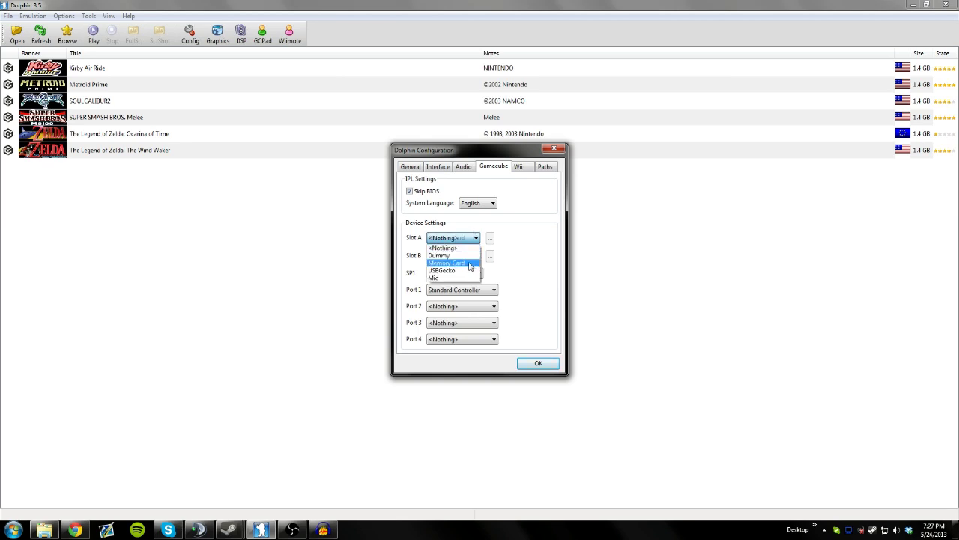
{"action": "left_click", "coordinate": [469, 264]}
- Load MemoryCardA.USA.raw from the User\GC folder as the Slot A memory card file
{"action": "left_click", "coordinate": [490, 239]}
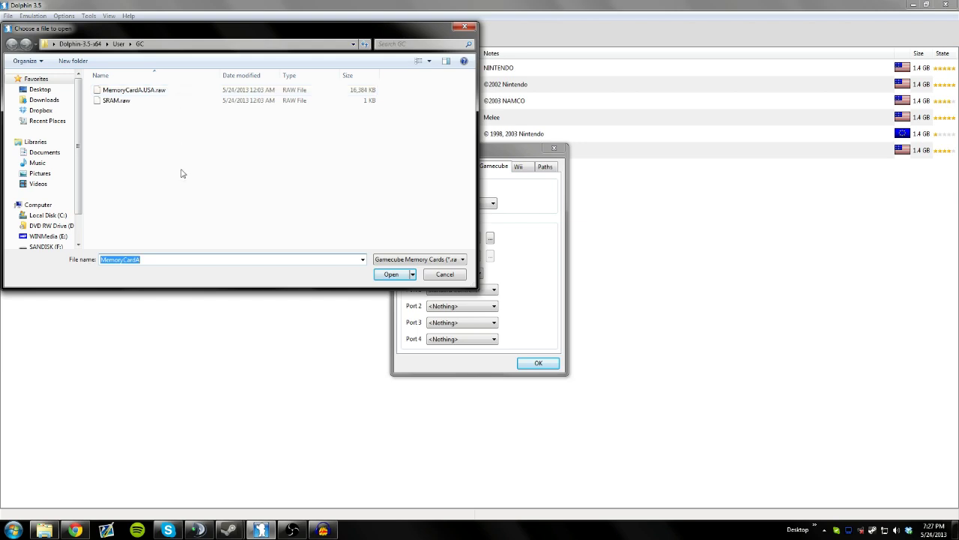
{"action": "left_click", "coordinate": [166, 93]}
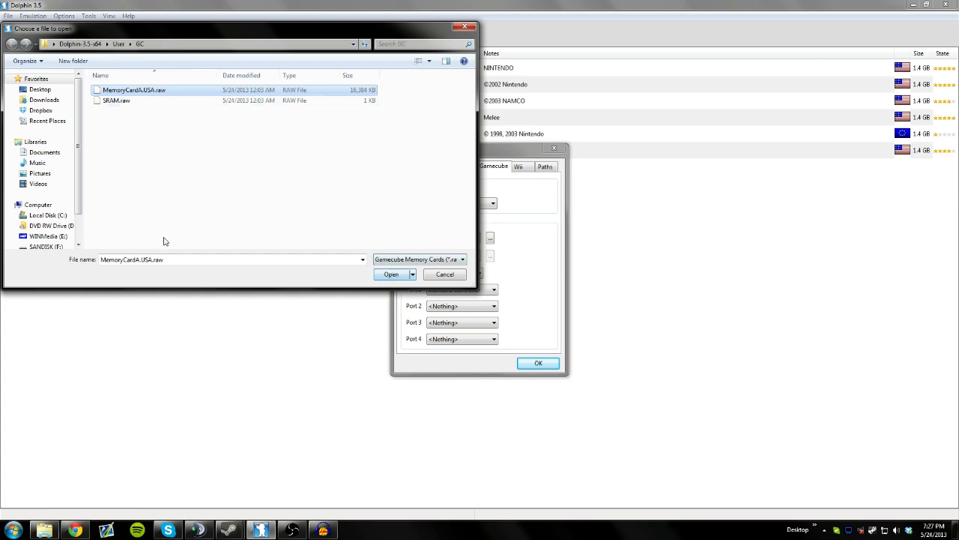
{"action": "double_click", "coordinate": [152, 259]}
{"action": "left_click", "coordinate": [224, 234]}
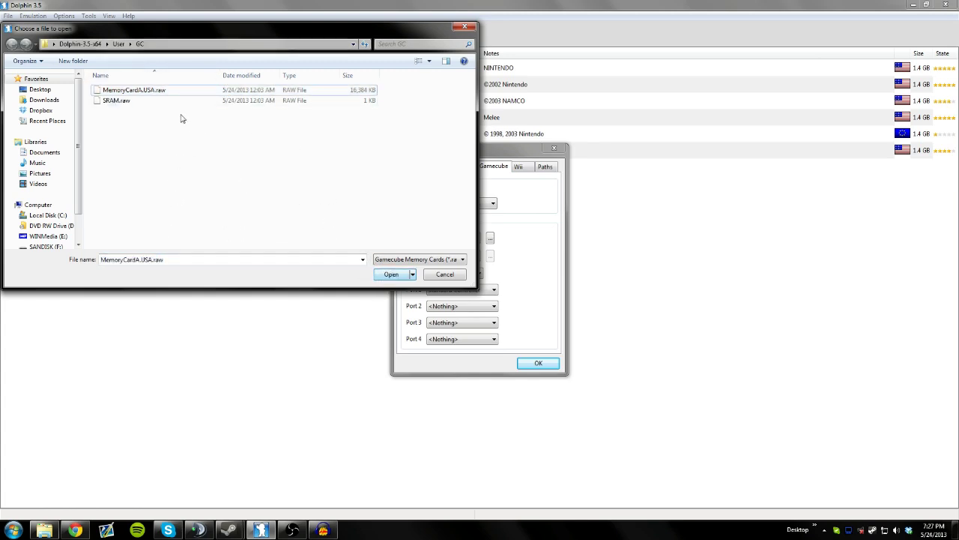
{"action": "left_click", "coordinate": [184, 92]}
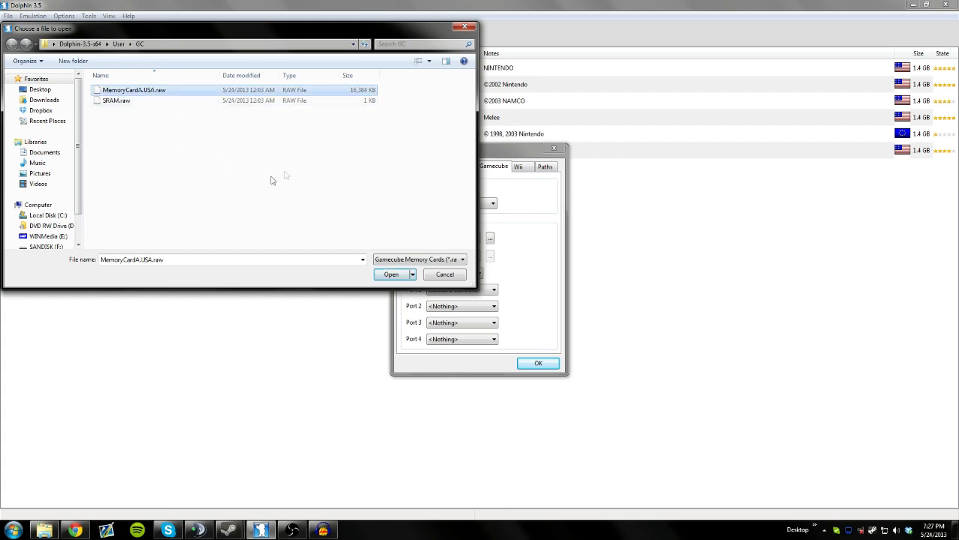
{"action": "left_click", "coordinate": [202, 90]}
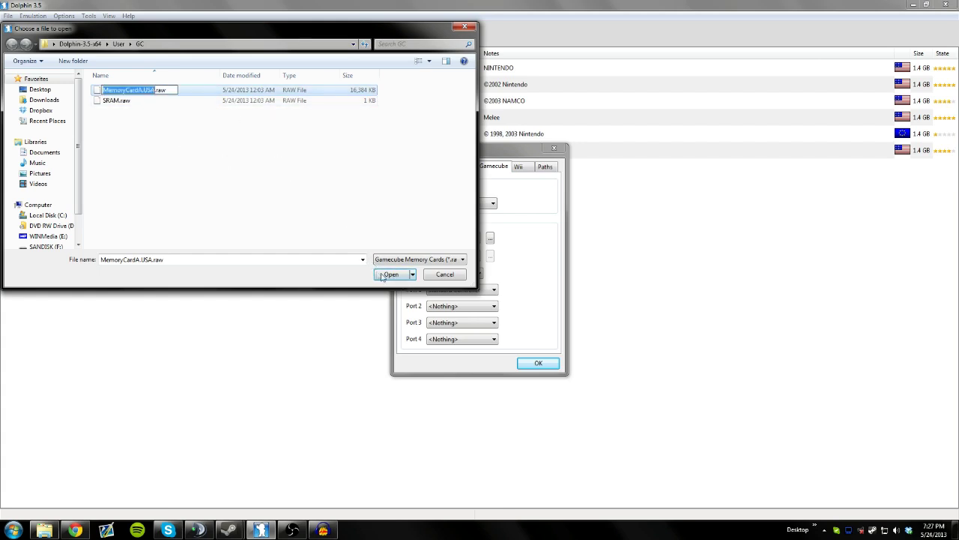
{"action": "left_click", "coordinate": [390, 275]}
{"action": "left_click", "coordinate": [391, 276]}
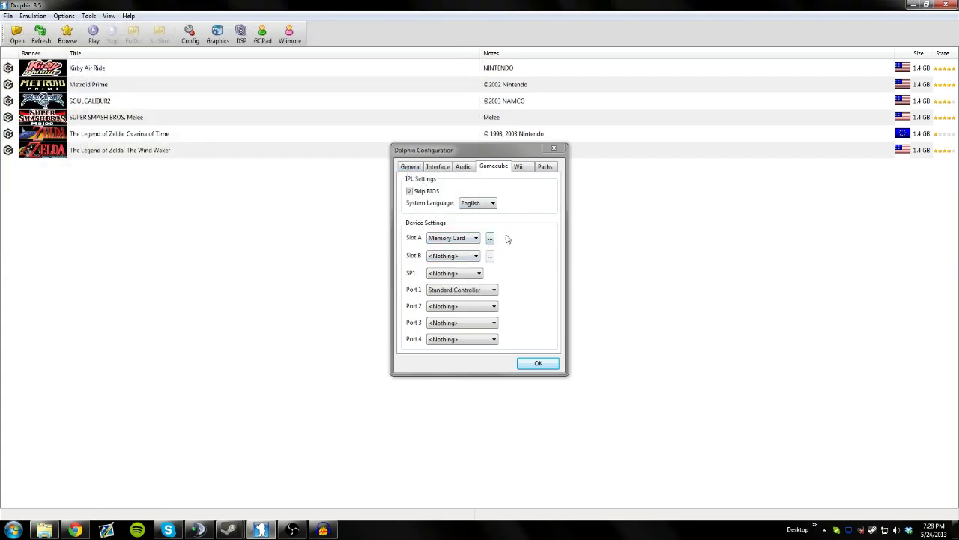
- Check the General settings, accept the Dolphin configuration and open the graphics configuration
{"action": "left_click", "coordinate": [419, 171]}
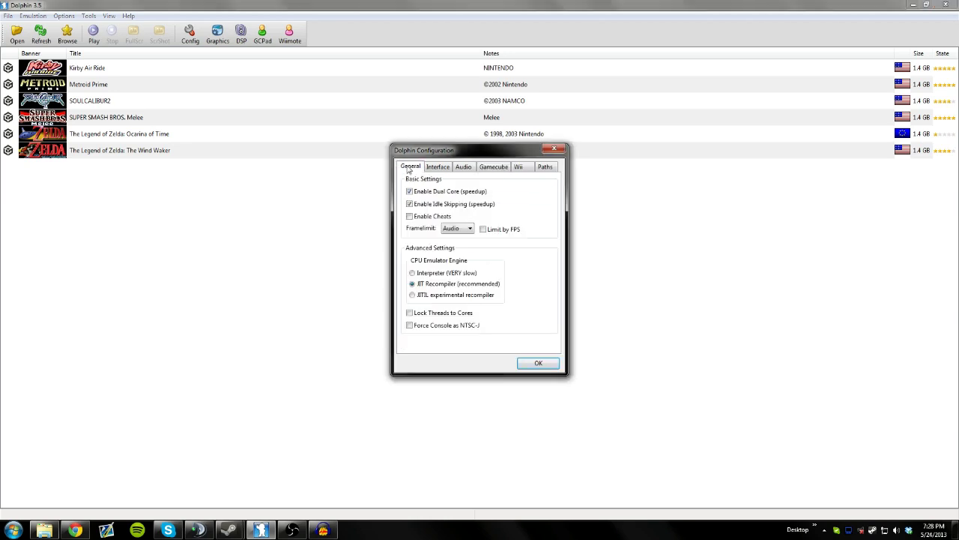
{"action": "left_click", "coordinate": [538, 363]}
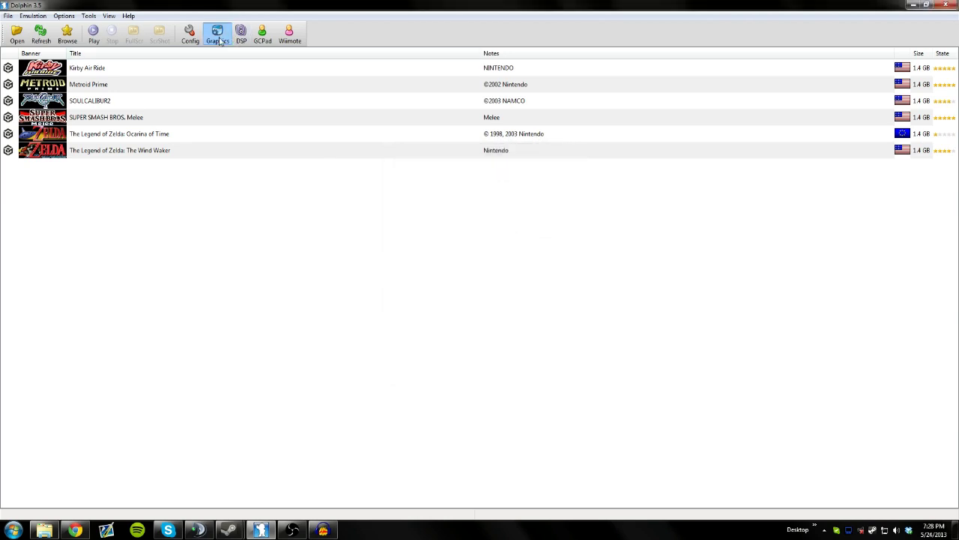
{"action": "left_click", "coordinate": [217, 34]}
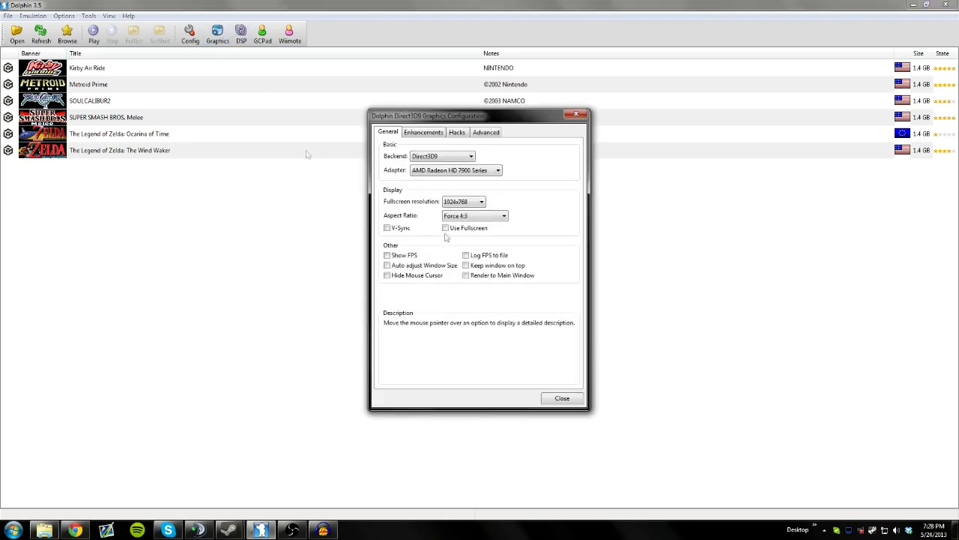
- Review the available graphics Backend and Adapter options, keeping Direct3D9 and AMD Radeon HD 7900 Series
{"action": "left_click", "coordinate": [469, 155]}
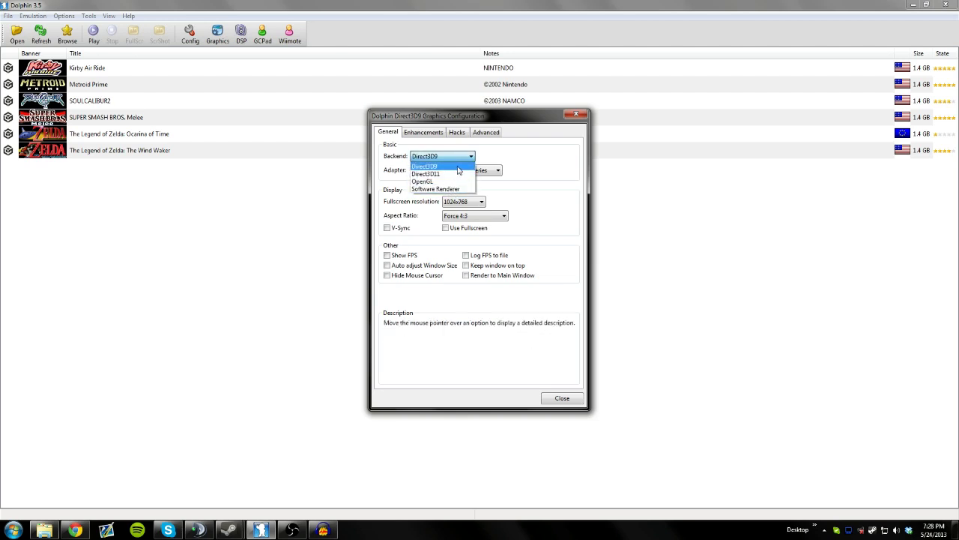
{"action": "left_click", "coordinate": [458, 166]}
{"action": "left_click", "coordinate": [458, 156]}
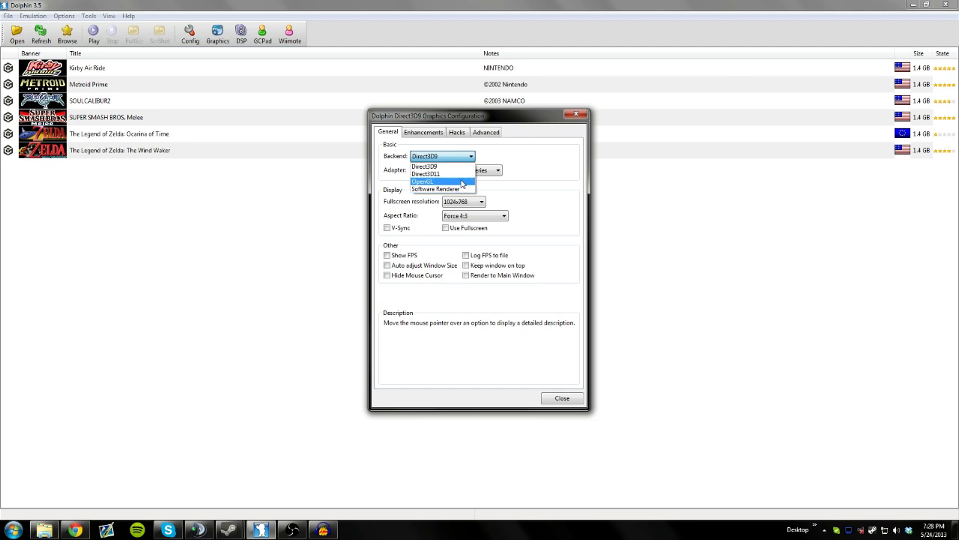
{"action": "left_click", "coordinate": [502, 174]}
{"action": "left_click", "coordinate": [480, 171]}
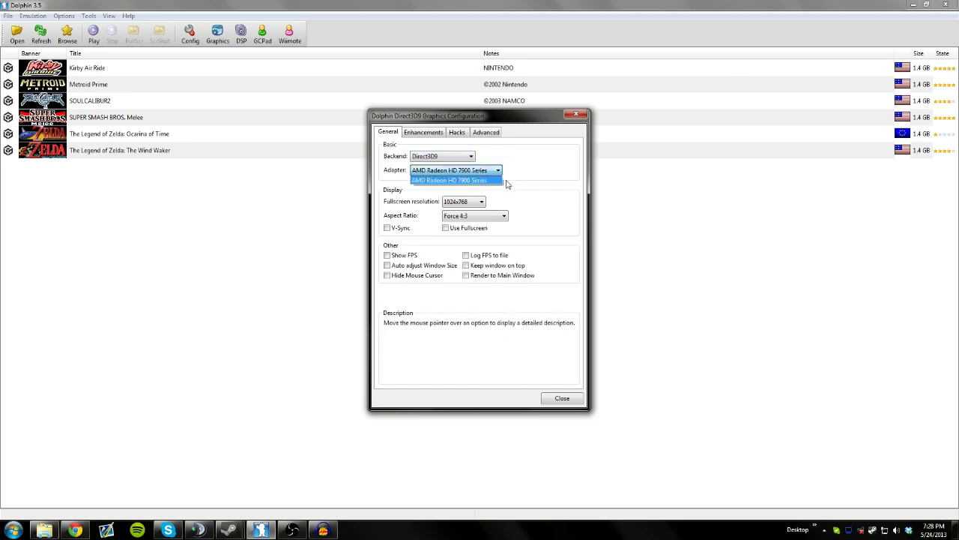
{"action": "left_click", "coordinate": [508, 184]}
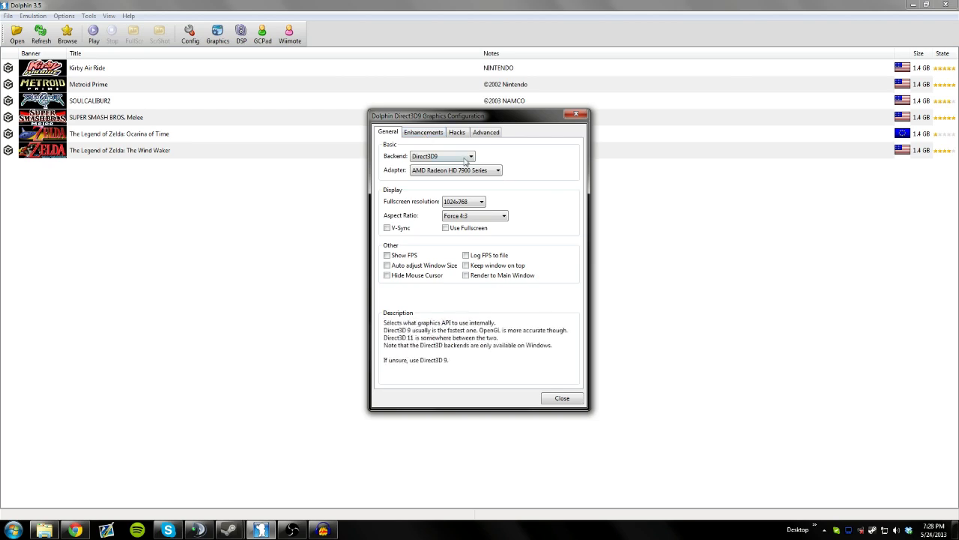
- Review the Anti-Aliasing and Anisotropic Filtering options in the graphics Enhancements, keeping 4x SSAA and 4x
{"action": "left_click", "coordinate": [433, 134]}
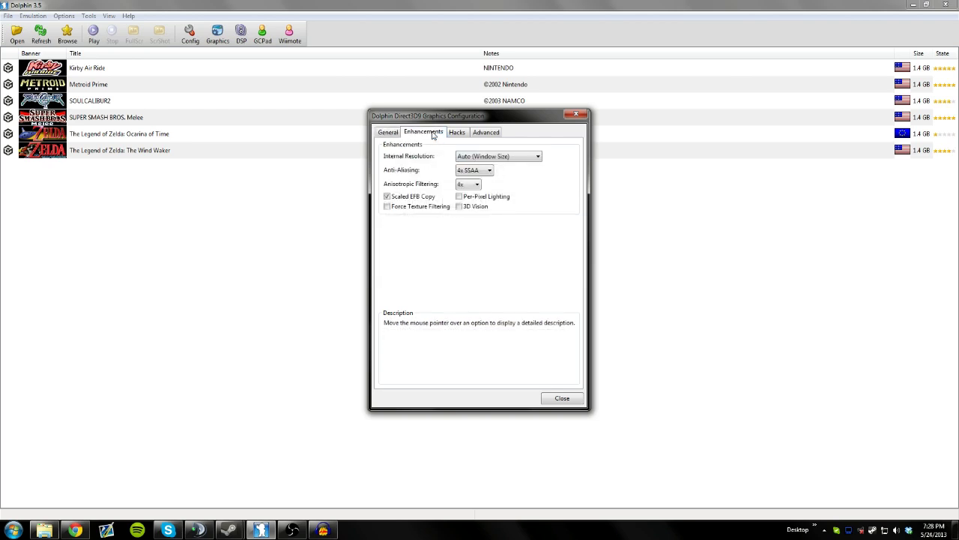
{"action": "left_click", "coordinate": [483, 171]}
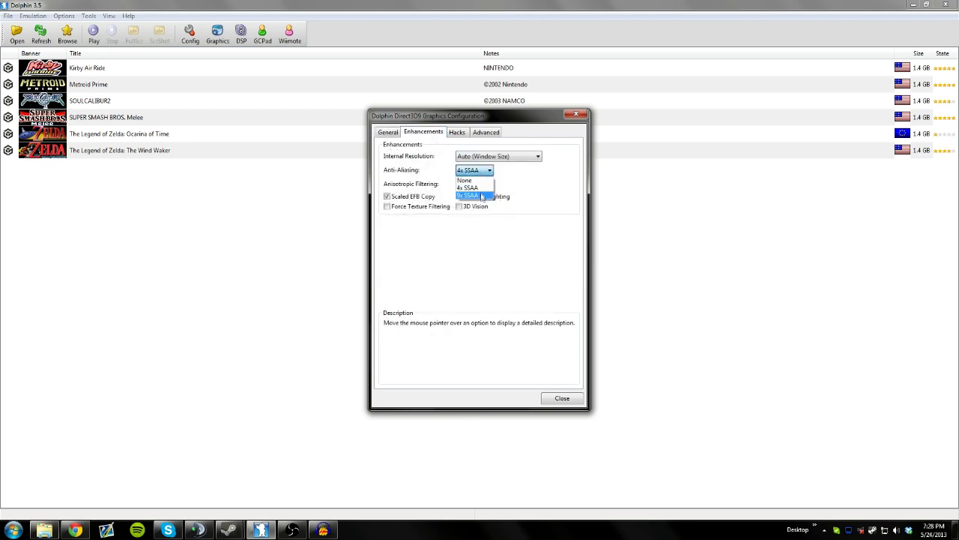
{"action": "left_click", "coordinate": [475, 184]}
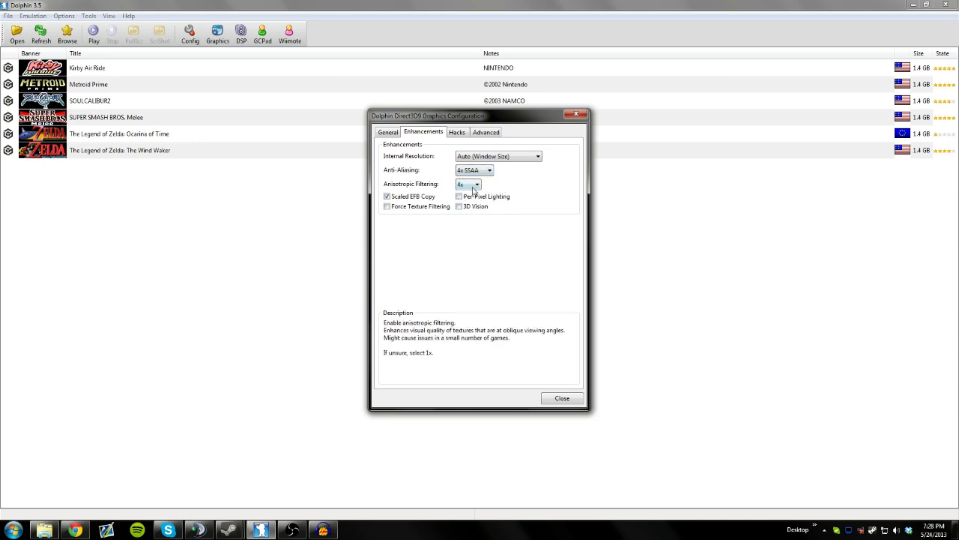
{"action": "left_click", "coordinate": [475, 184]}
{"action": "left_click", "coordinate": [464, 198]}
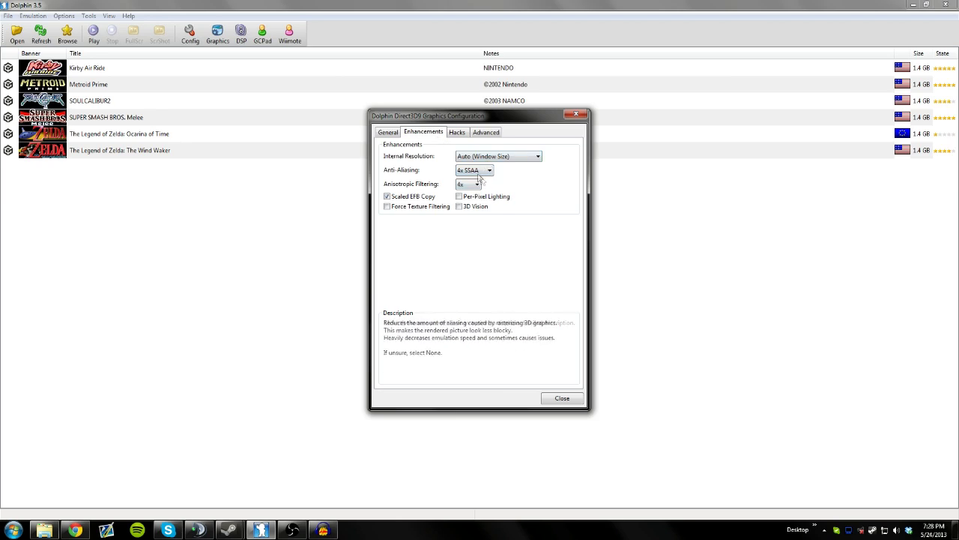
{"action": "left_click", "coordinate": [483, 170]}
{"action": "left_click", "coordinate": [472, 188]}
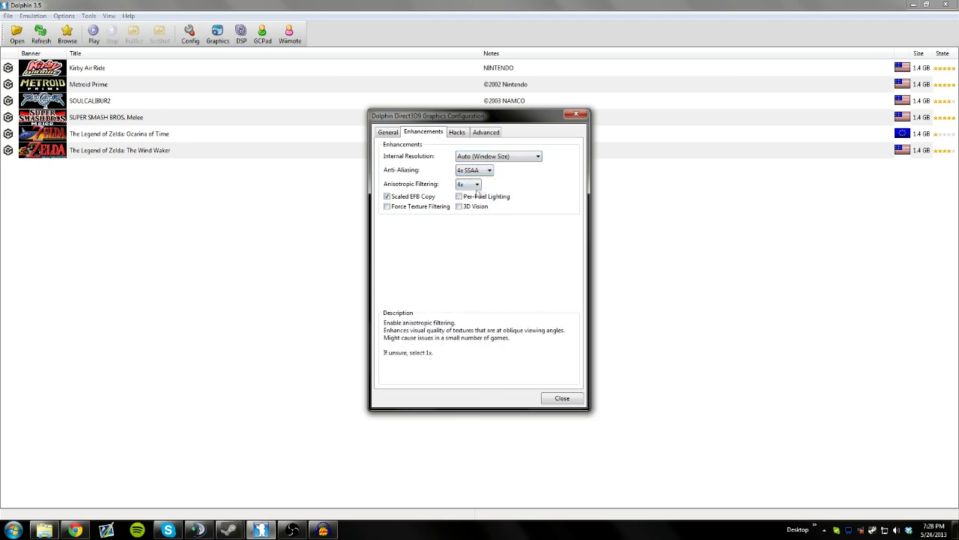
- Look through the Hacks, Advanced and General graphics settings and close the graphics configuration
{"action": "left_click", "coordinate": [458, 133]}
{"action": "left_click", "coordinate": [484, 132]}
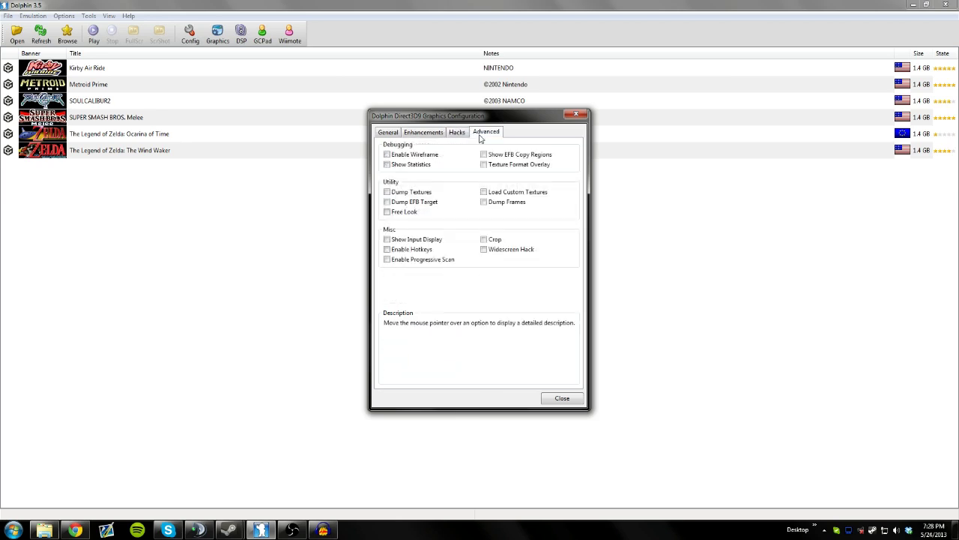
{"action": "left_click", "coordinate": [385, 137]}
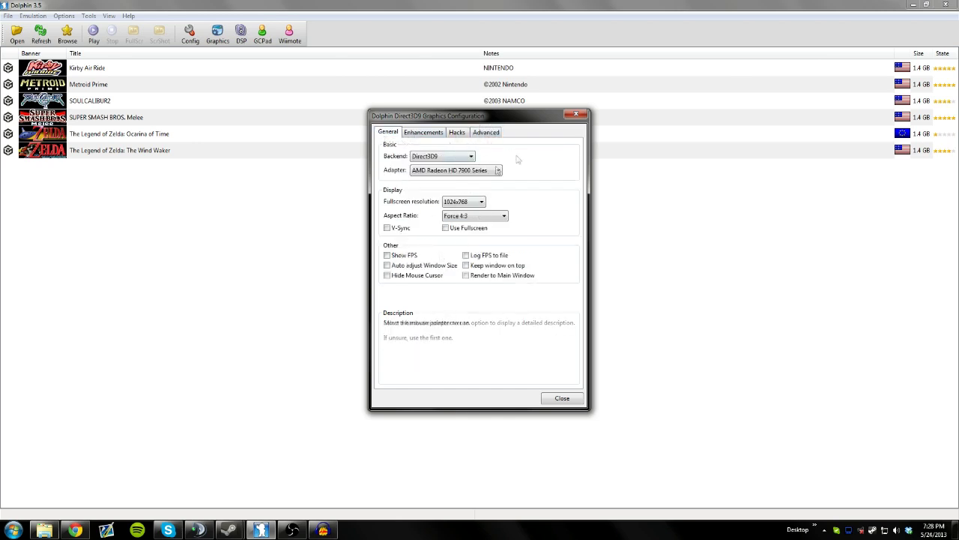
{"action": "left_click", "coordinate": [495, 170]}
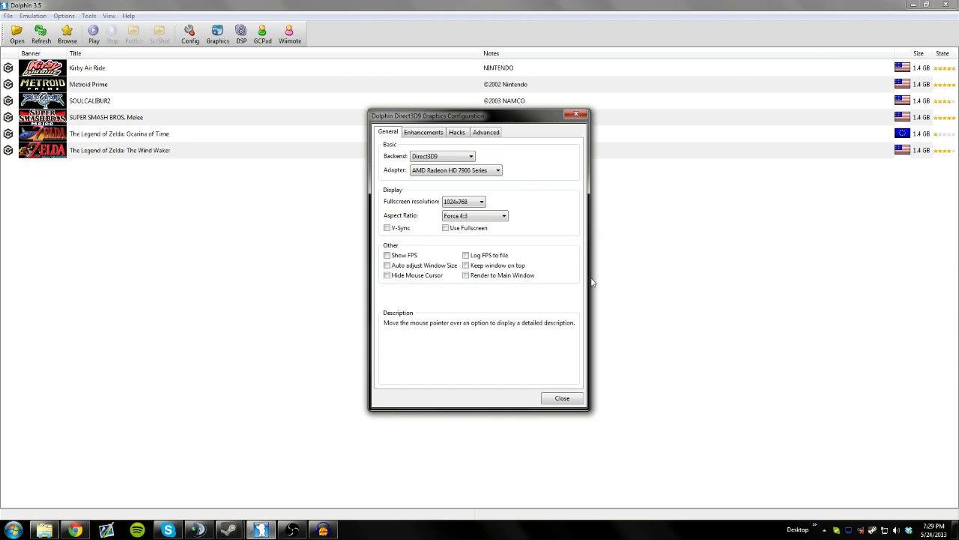
{"action": "left_click", "coordinate": [562, 398]}
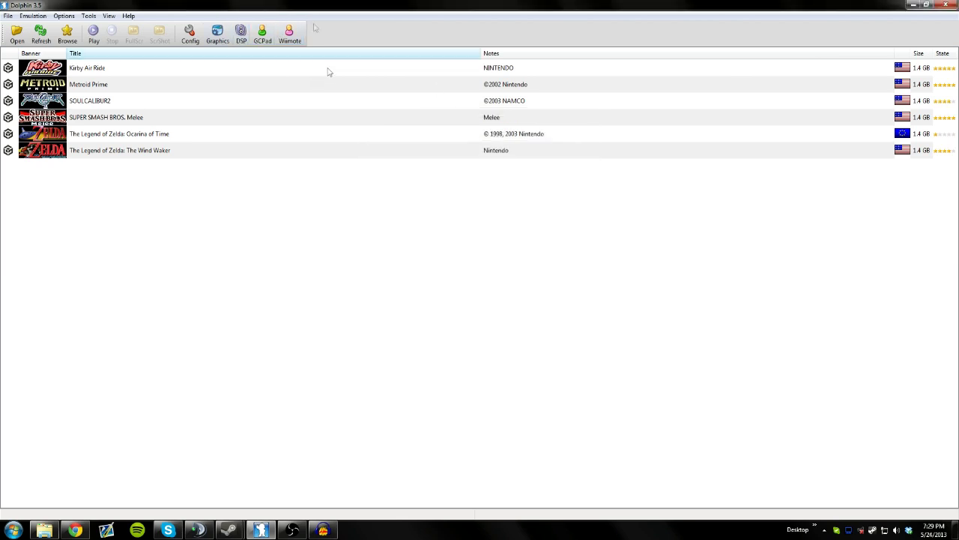
- Open the GameCube controller configuration, refresh the Pad 1 devices and clear all Pad 1 mappings
{"action": "left_click", "coordinate": [264, 38]}
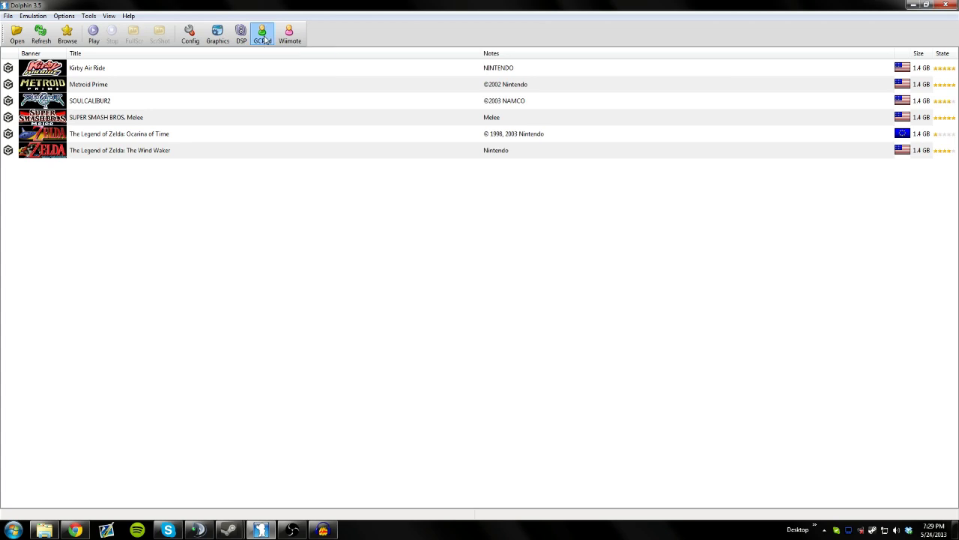
{"action": "left_click_drag", "start_coordinate": [457, 177], "coordinate": [393, 139]}
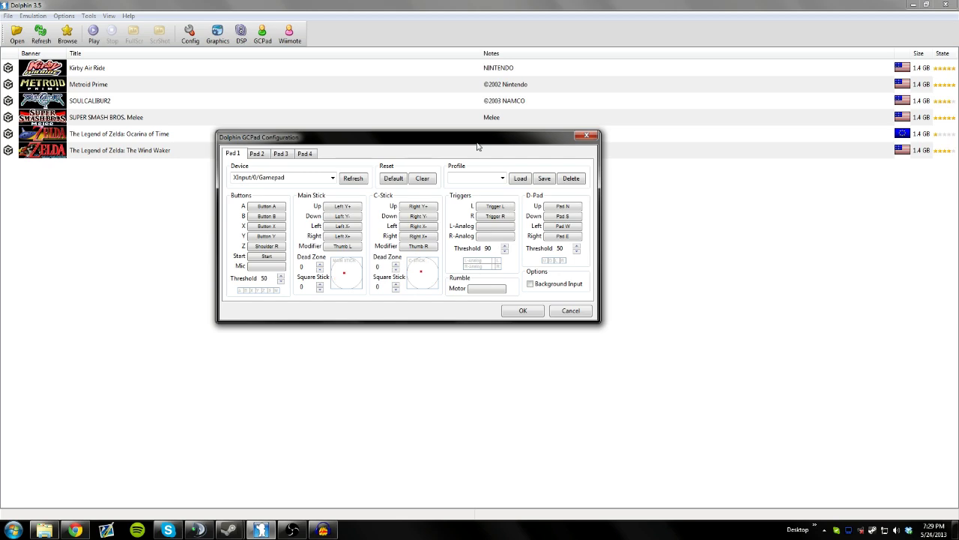
{"action": "left_click", "coordinate": [353, 178]}
{"action": "left_click", "coordinate": [417, 181]}
{"action": "left_click", "coordinate": [332, 179]}
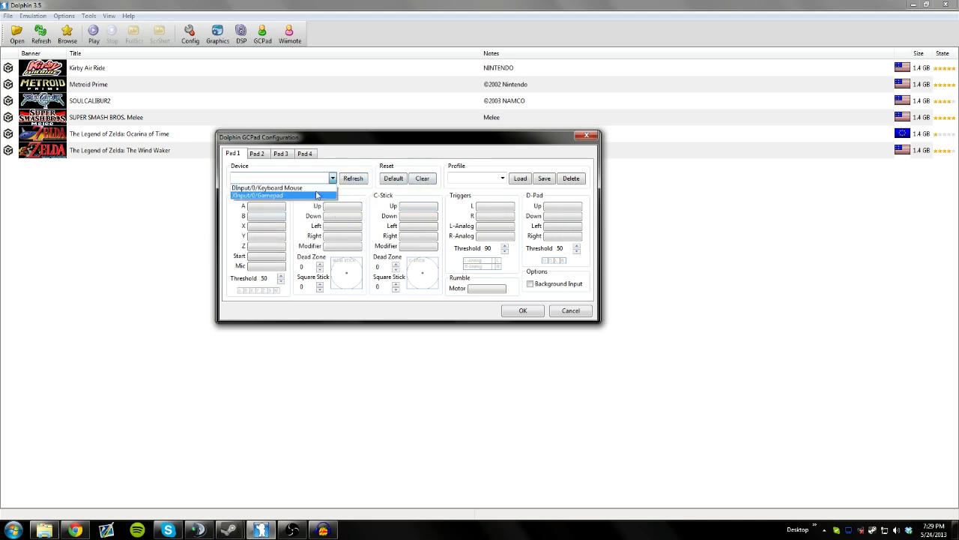
{"action": "left_click", "coordinate": [332, 178]}
- Map Pad 1's A, B, X and Y to the matching gamepad buttons, Z to Shoulder R and Start to Start
{"action": "left_click", "coordinate": [267, 206]}
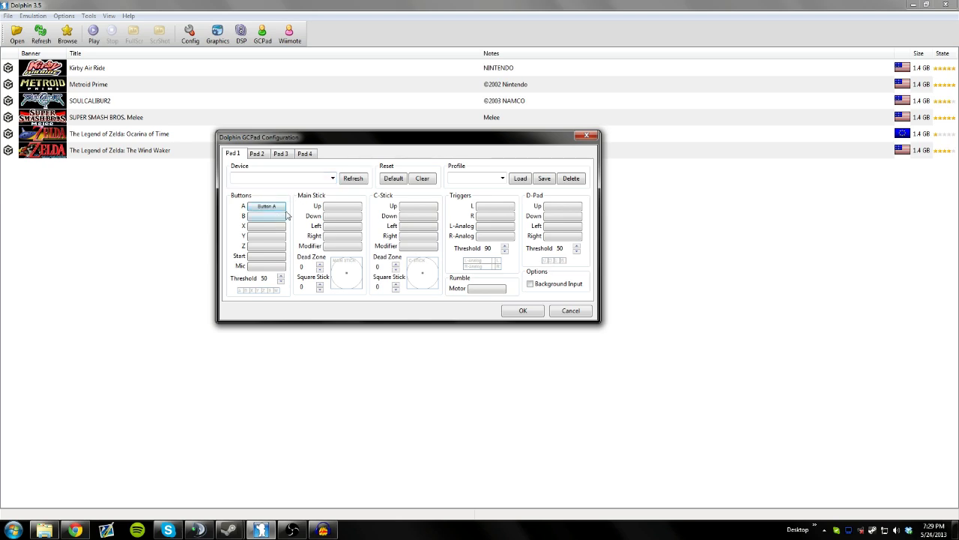
{"action": "left_click", "coordinate": [279, 217]}
{"action": "left_click", "coordinate": [276, 226]}
{"action": "left_click", "coordinate": [275, 237]}
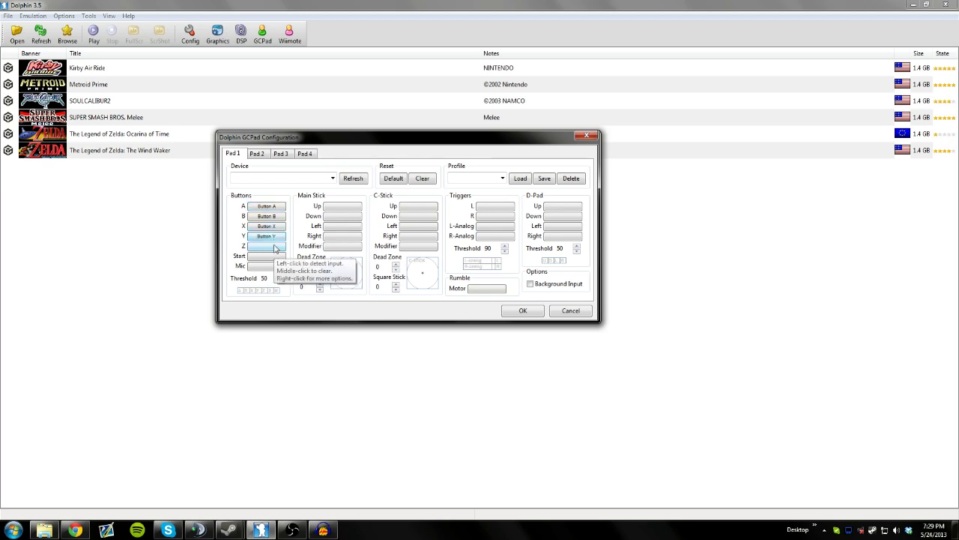
{"action": "left_click", "coordinate": [275, 247]}
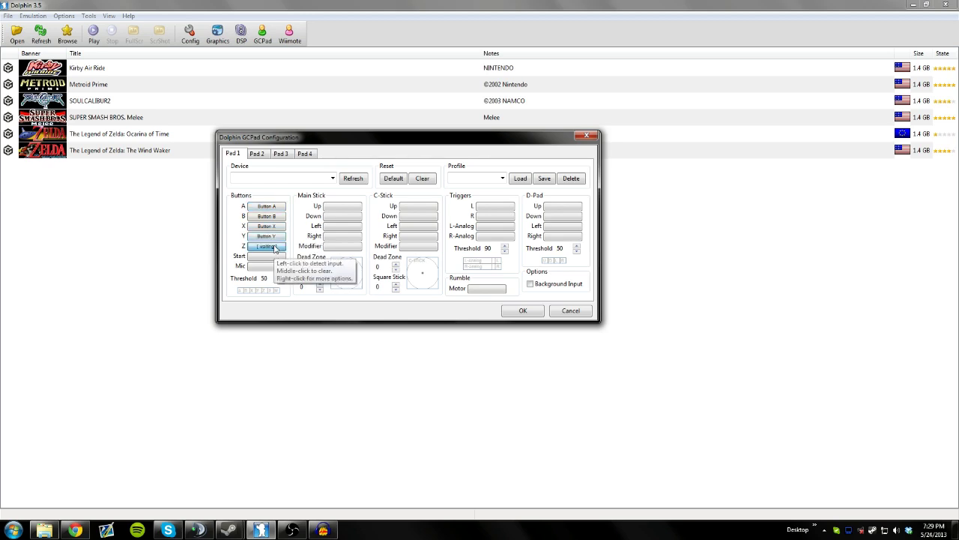
{"action": "left_click", "coordinate": [276, 257]}
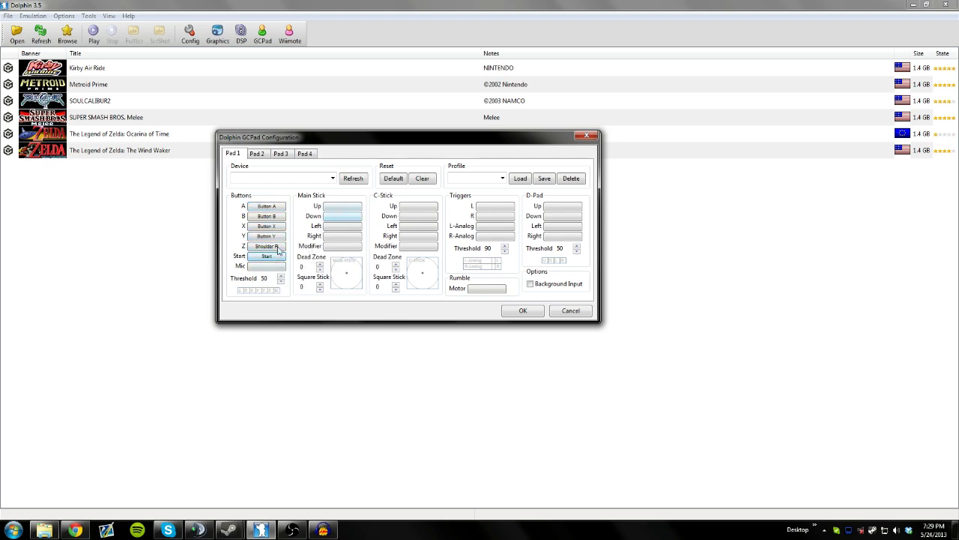
- Map Pad 1's Main Stick directions to the gamepad's left stick axes and its Modifier to Thumb L
{"action": "left_click", "coordinate": [335, 209]}
{"action": "left_click", "coordinate": [338, 217]}
{"action": "left_click", "coordinate": [340, 227]}
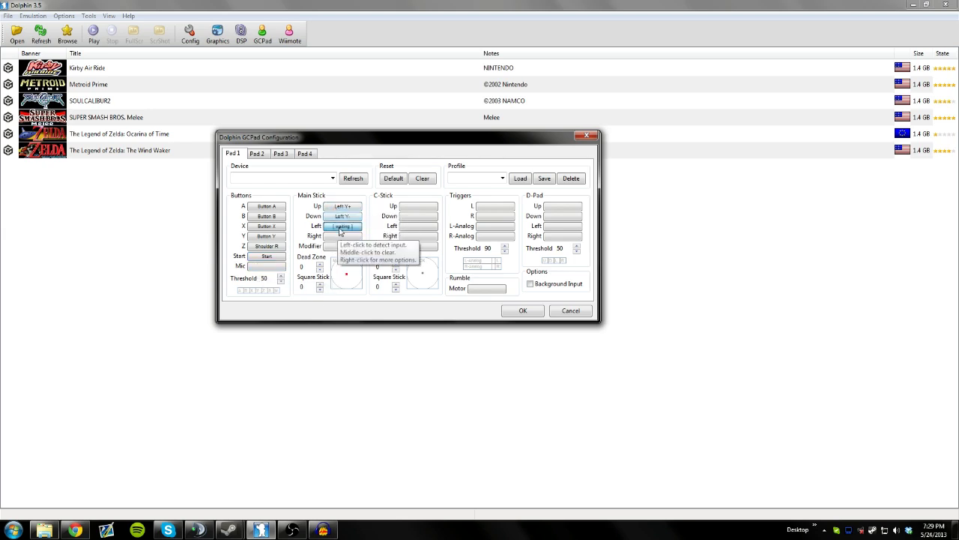
{"action": "left_click", "coordinate": [341, 236]}
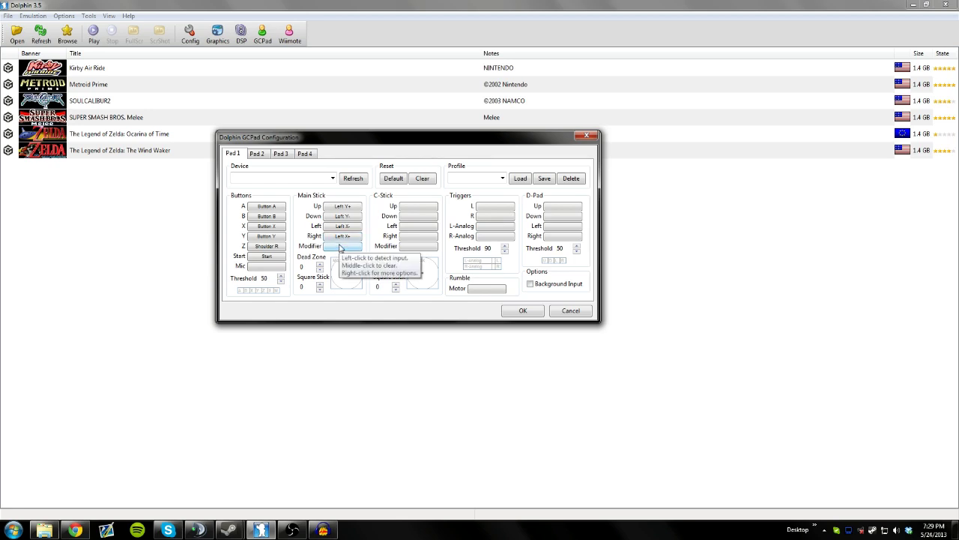
- Map Pad 1's C-Stick directions to the gamepad's right stick axes and its Modifier to Thumb R
{"action": "left_click", "coordinate": [418, 207]}
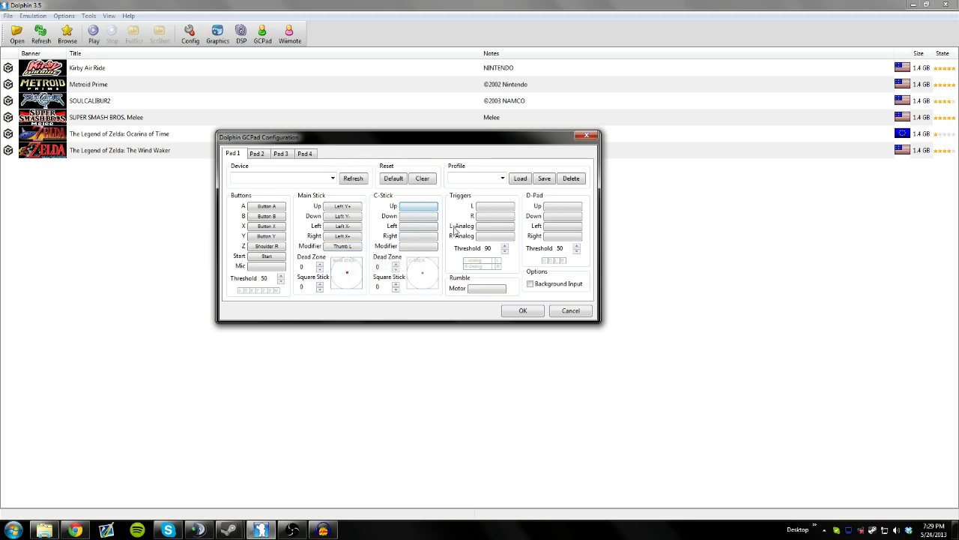
{"action": "left_click", "coordinate": [420, 215]}
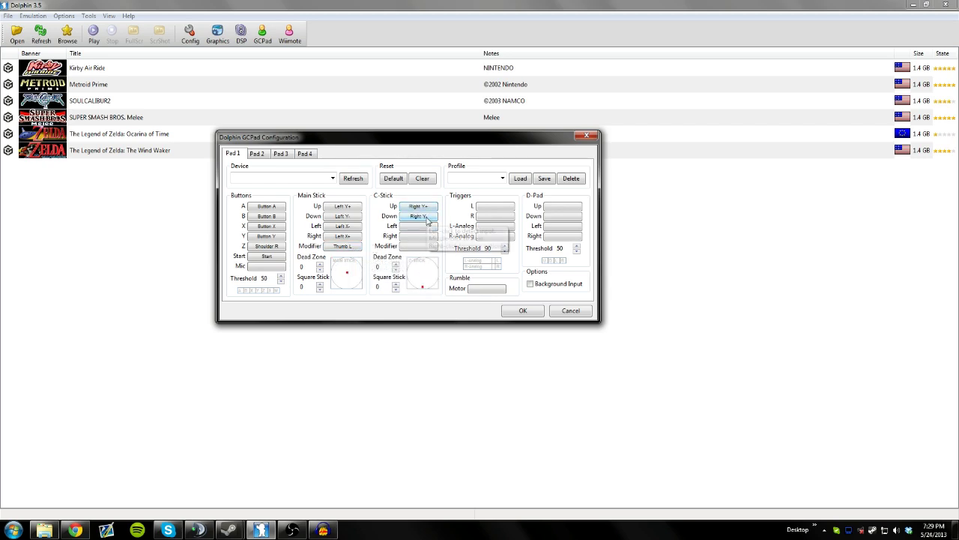
{"action": "left_click", "coordinate": [418, 226]}
{"action": "left_click", "coordinate": [424, 239]}
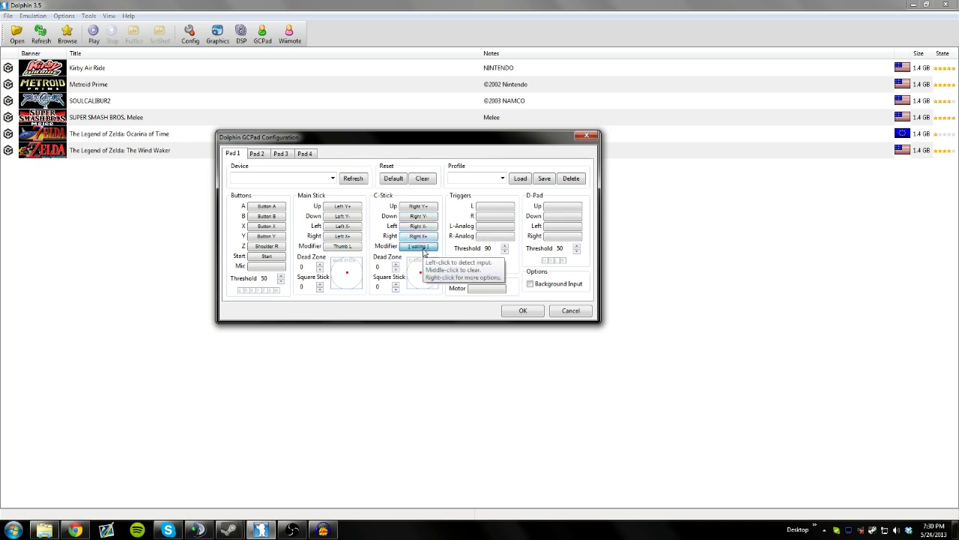
{"action": "left_click", "coordinate": [418, 246]}
- Map Pad 1's L and R to Trigger L and Trigger R, and the D-Pad directions to Pad N, S, W and E
{"action": "left_click", "coordinate": [494, 206]}
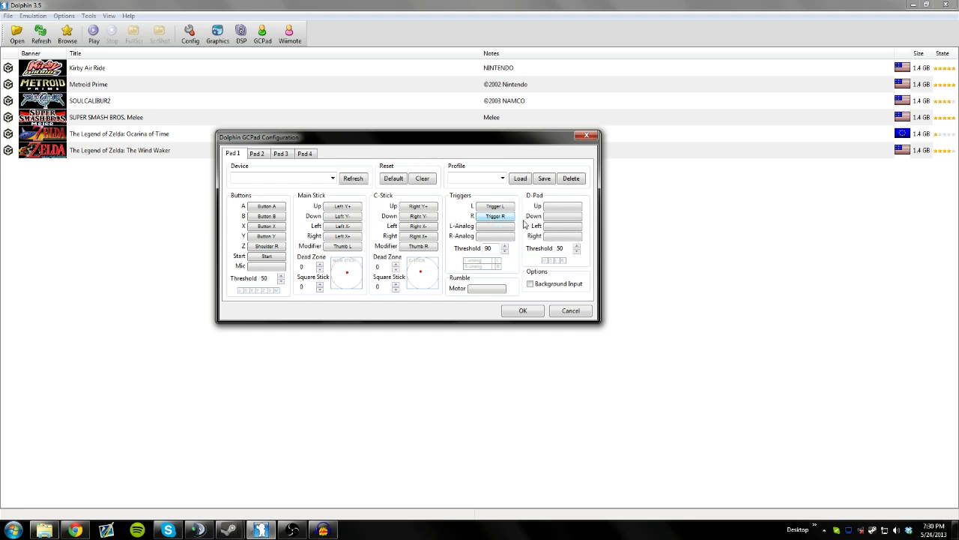
{"action": "left_click", "coordinate": [561, 207]}
{"action": "left_click", "coordinate": [558, 217]}
{"action": "left_click", "coordinate": [562, 226]}
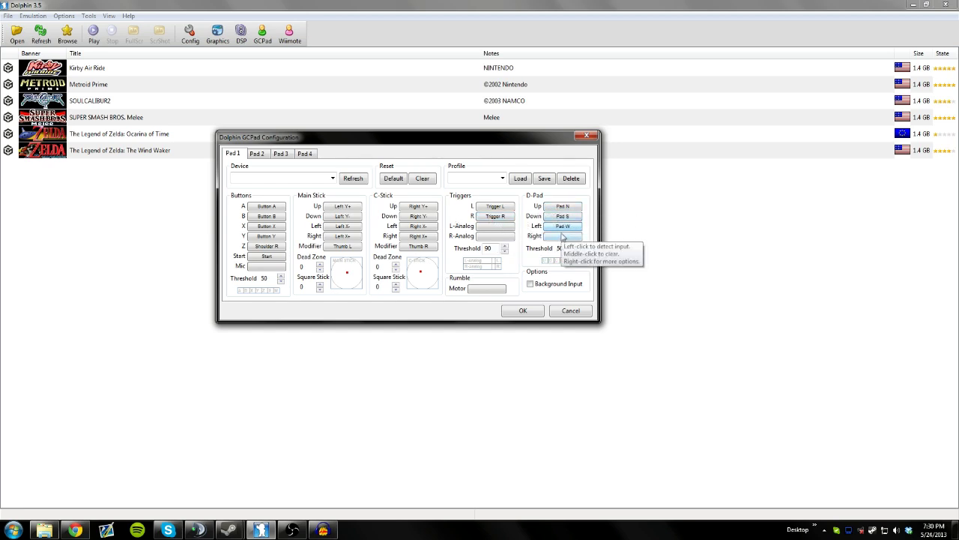
{"action": "left_click", "coordinate": [562, 236]}
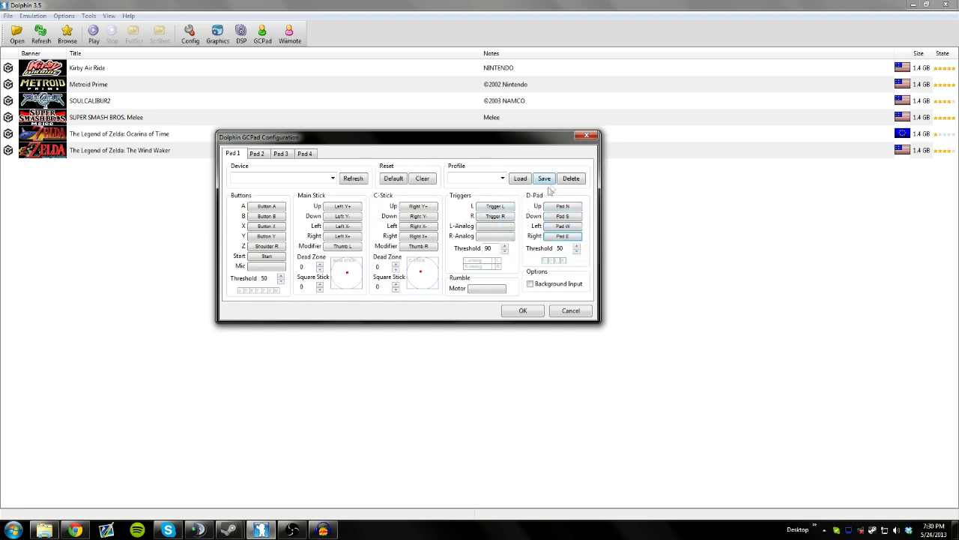
- Choose the joystick profile for Pad 1
{"action": "left_click", "coordinate": [502, 179]}
{"action": "left_click", "coordinate": [491, 188]}
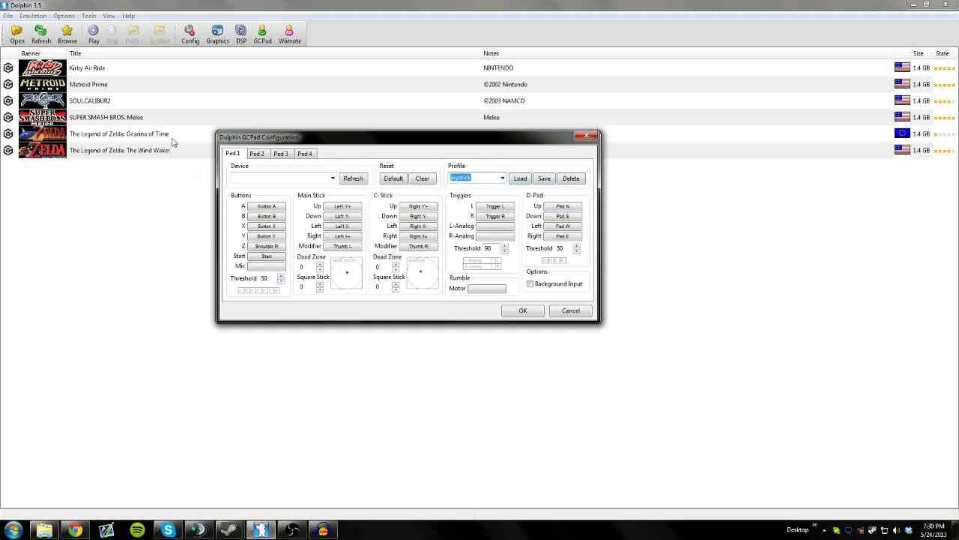
{"action": "left_click", "coordinate": [499, 227]}
- Look through the Pad 2, Pad 3 and Pad 4 controller settings and return to Pad 1
{"action": "left_click", "coordinate": [260, 156]}
{"action": "left_click", "coordinate": [281, 155]}
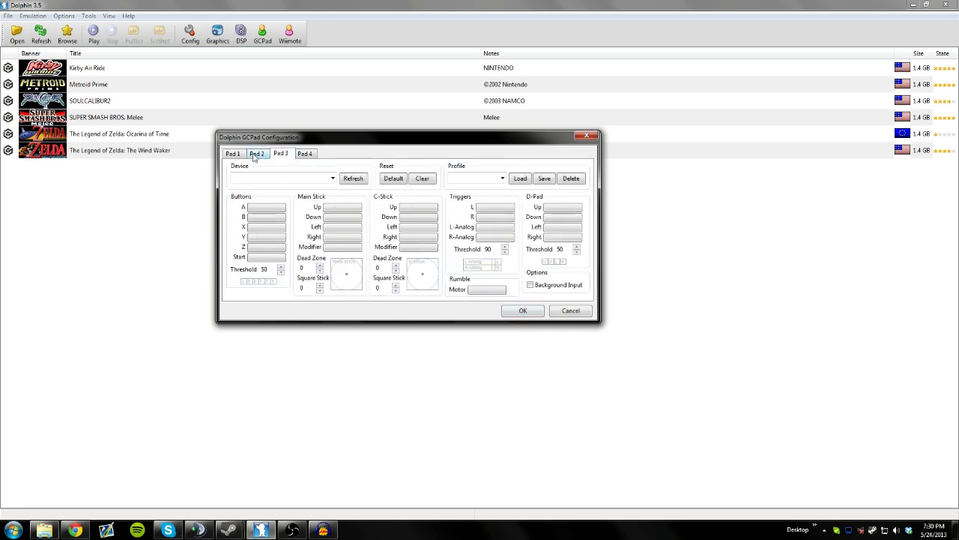
{"action": "left_click", "coordinate": [238, 156]}
{"action": "left_click", "coordinate": [256, 154]}
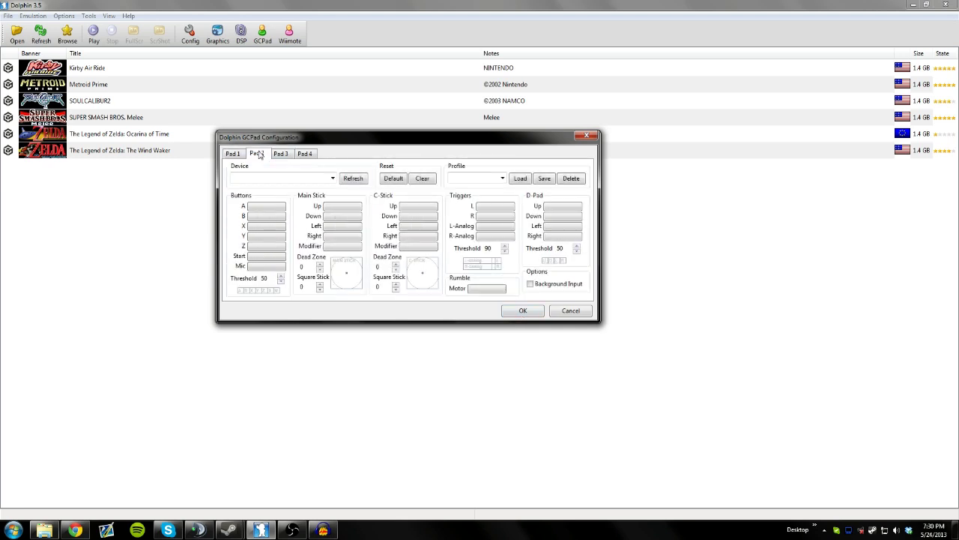
{"action": "left_click", "coordinate": [281, 154]}
{"action": "left_click", "coordinate": [256, 153]}
{"action": "left_click", "coordinate": [275, 155]}
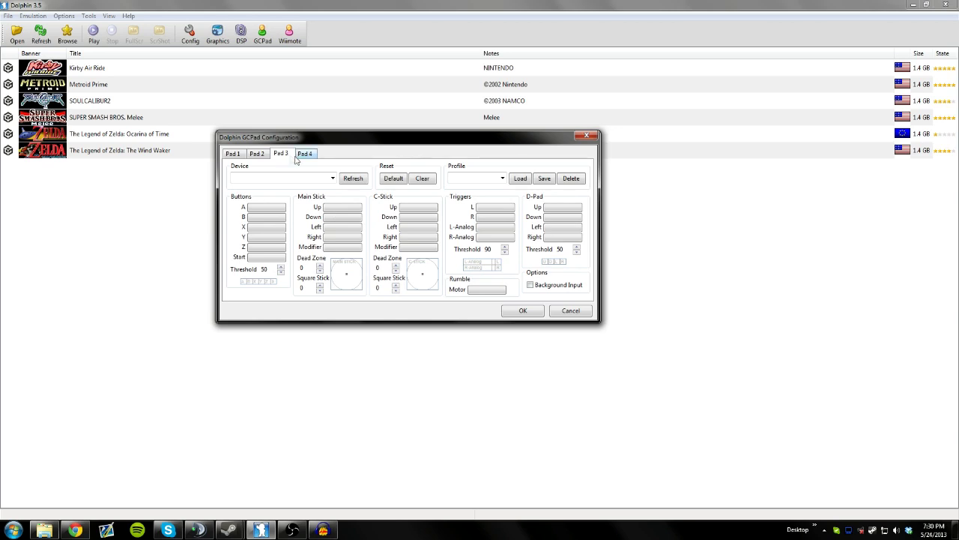
{"action": "left_click", "coordinate": [257, 154]}
{"action": "left_click", "coordinate": [303, 154]}
{"action": "left_click", "coordinate": [256, 154]}
{"action": "left_click", "coordinate": [231, 155]}
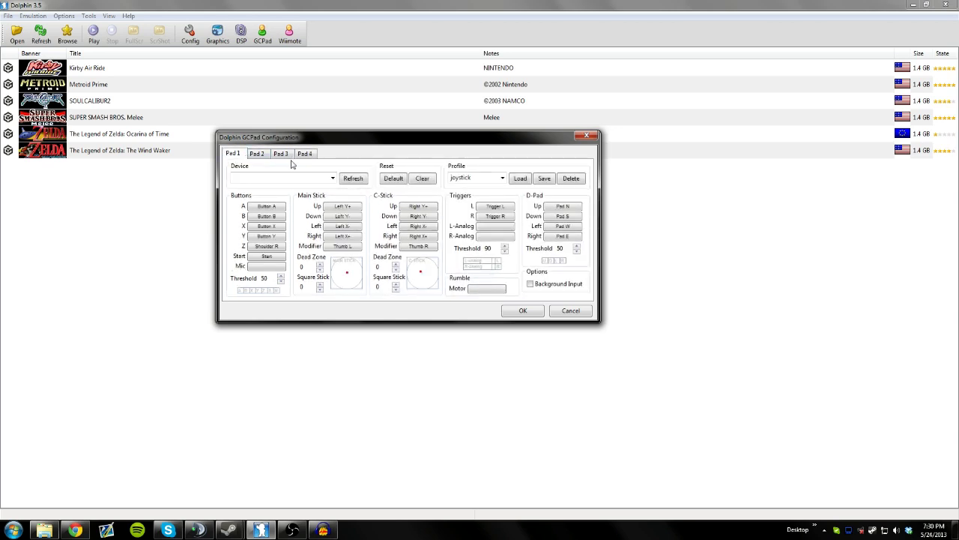
- Accept the GameCube controller configuration and switch to the Emuparadise website in Chrome
{"action": "left_click", "coordinate": [509, 311]}
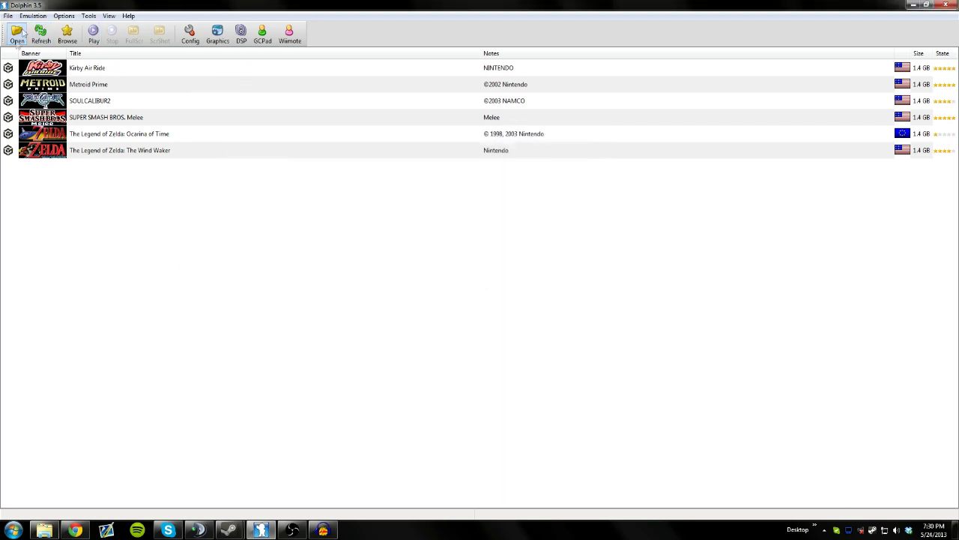
{"action": "left_click", "coordinate": [78, 531]}
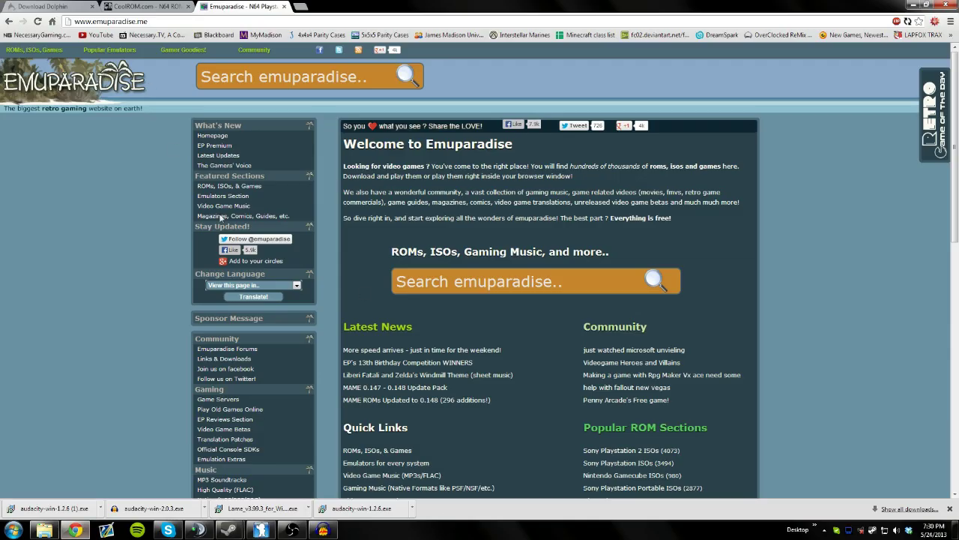
- Look over the CoolROM and Emuparadise home pages, examining CoolROM's site news and top downloaded ROMs
{"action": "left_click", "coordinate": [162, 6]}
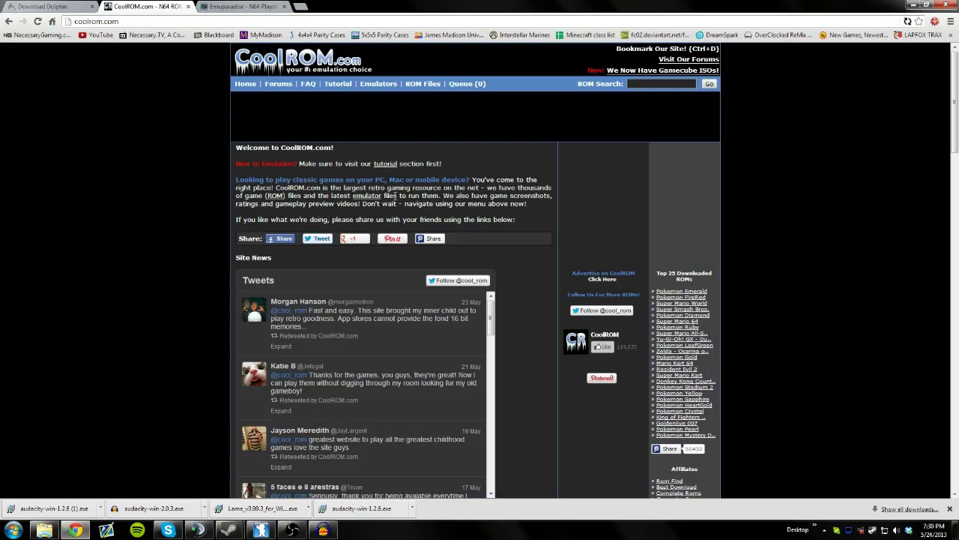
{"action": "key", "text": "ctrl+Tab"}
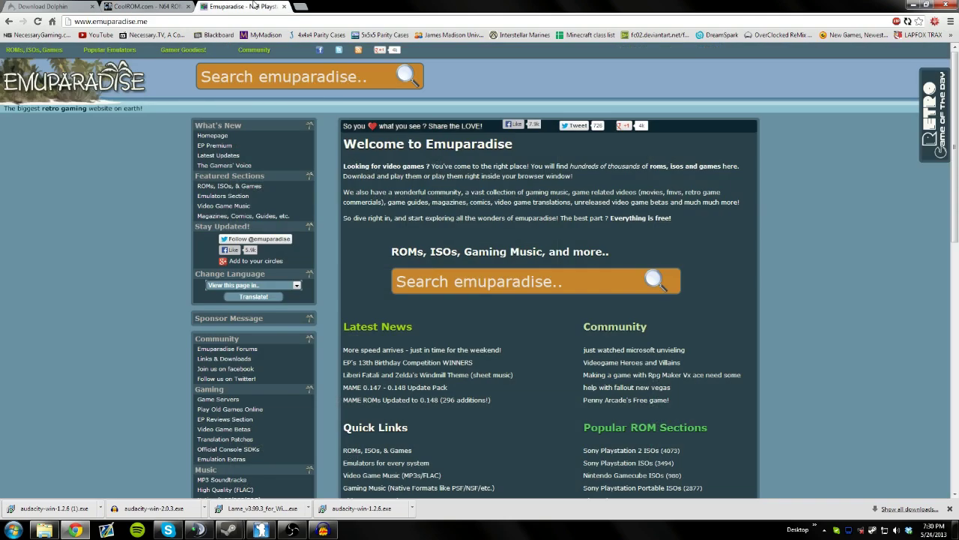
{"action": "left_click", "coordinate": [153, 6]}
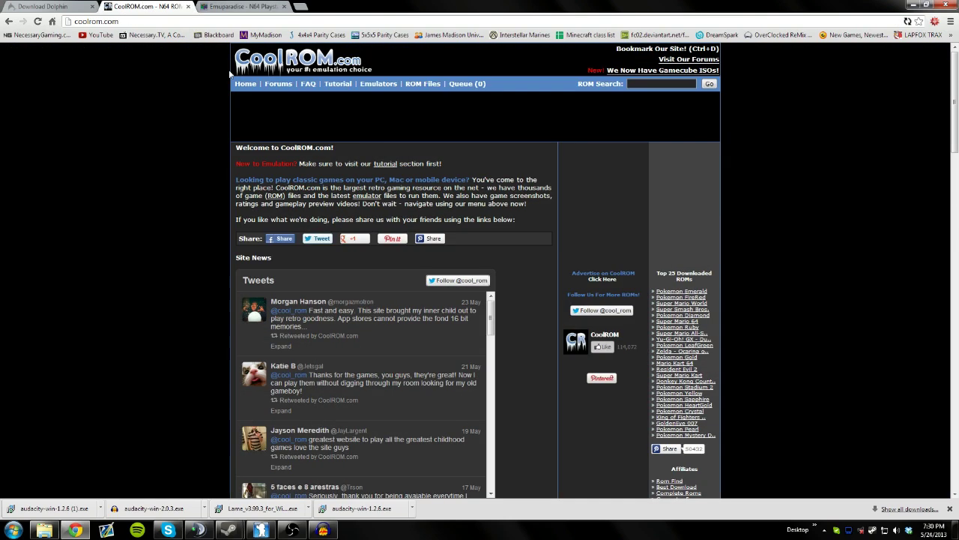
{"action": "scroll", "coordinate": [536, 261], "scroll_direction": "down", "scroll_amount": 4}
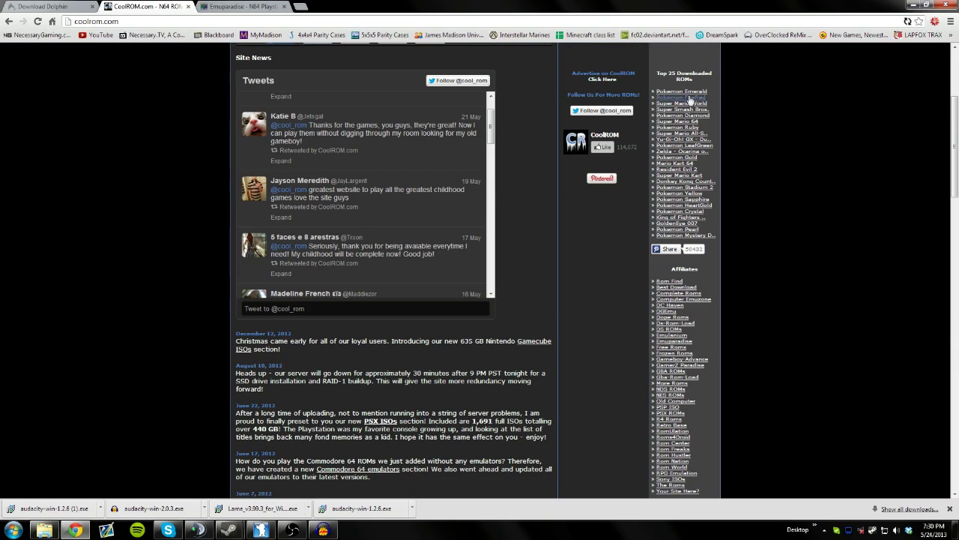
{"action": "scroll", "coordinate": [669, 237], "scroll_direction": "down", "scroll_amount": 1}
{"action": "scroll", "coordinate": [579, 325], "scroll_direction": "up", "scroll_amount": 4}
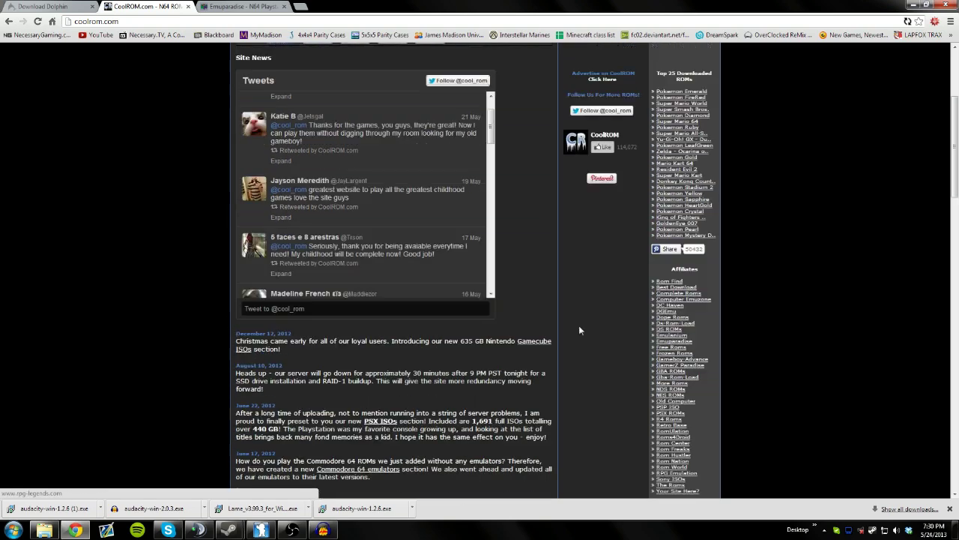
- Browse CoolROM's Nintendo Gamecube ROM section, view the Super Smash Bros. Melee (v1.02) page and return to the list
{"action": "mouse_move", "coordinate": [422, 84]}
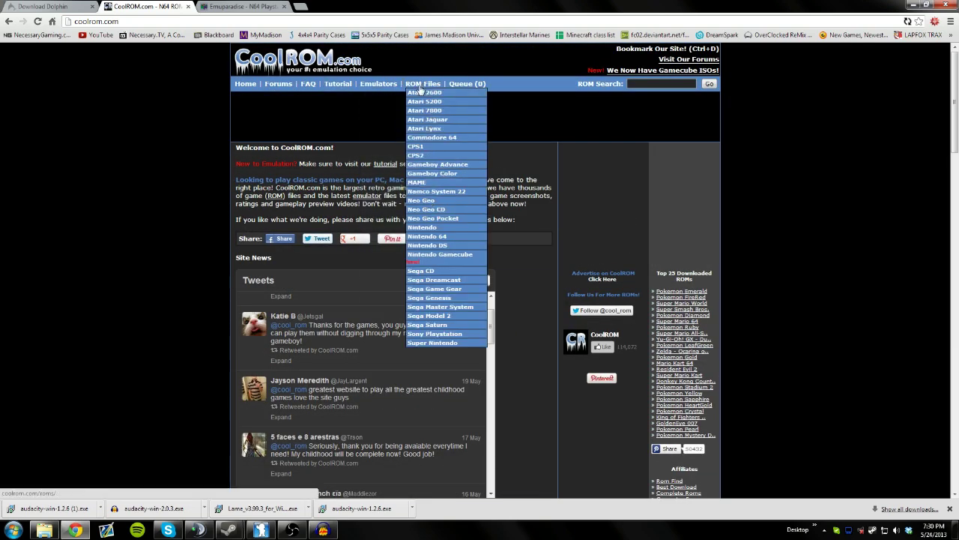
{"action": "left_click", "coordinate": [450, 255]}
{"action": "scroll", "coordinate": [428, 270], "scroll_direction": "down", "scroll_amount": 2}
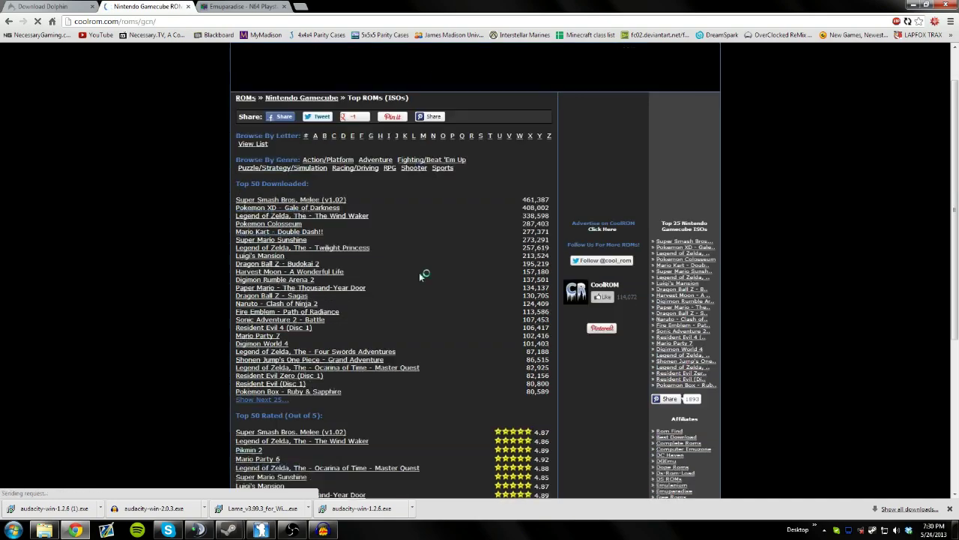
{"action": "scroll", "coordinate": [419, 300], "scroll_direction": "up", "scroll_amount": 2}
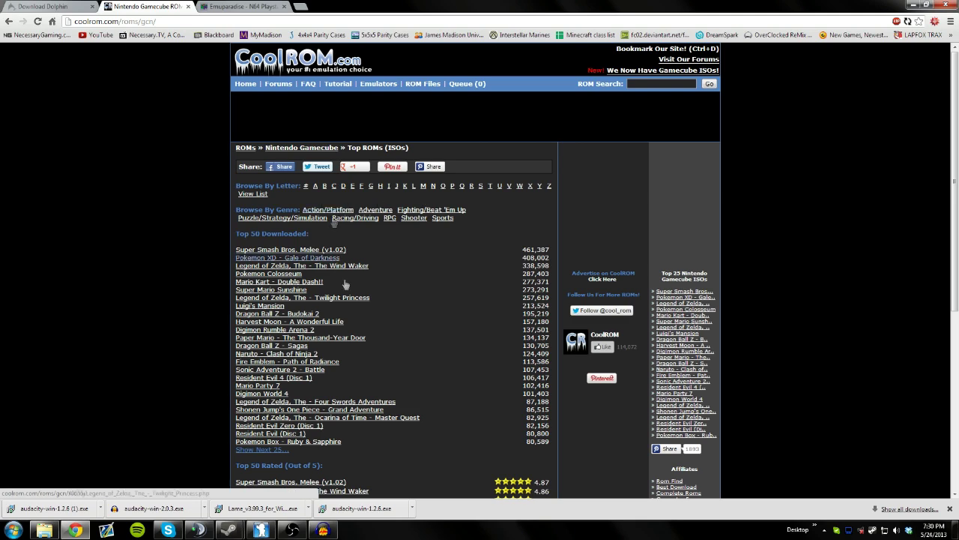
{"action": "scroll", "coordinate": [337, 259], "scroll_direction": "down", "scroll_amount": 1}
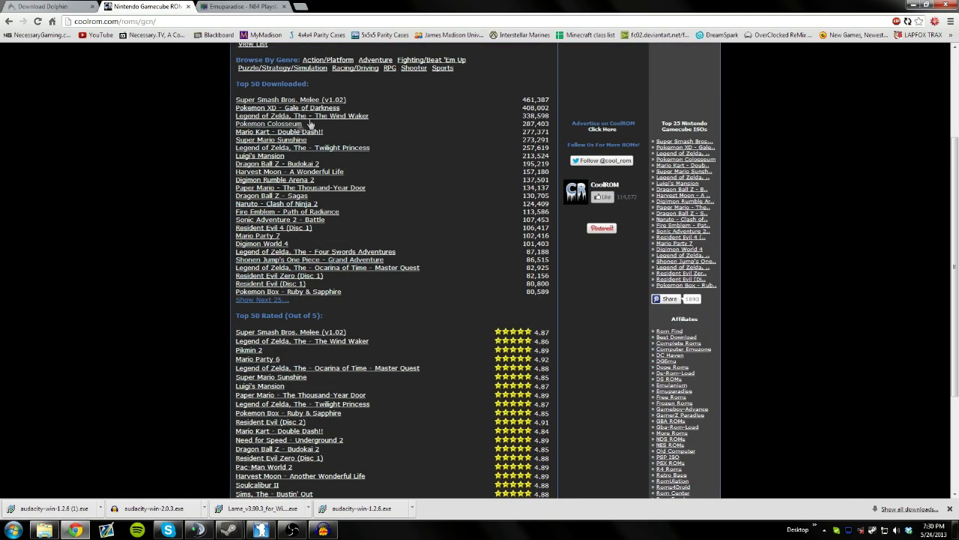
{"action": "left_click", "coordinate": [322, 149]}
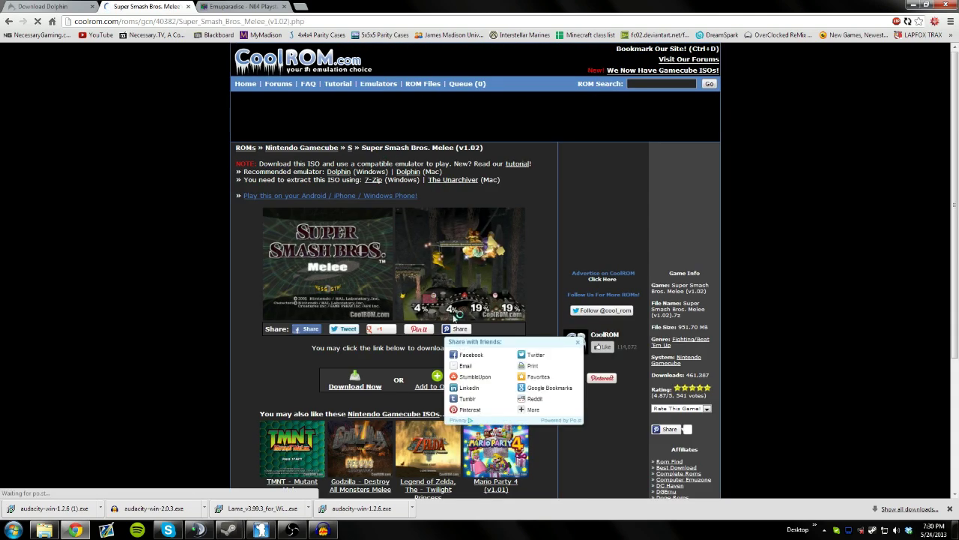
{"action": "left_click", "coordinate": [8, 21]}
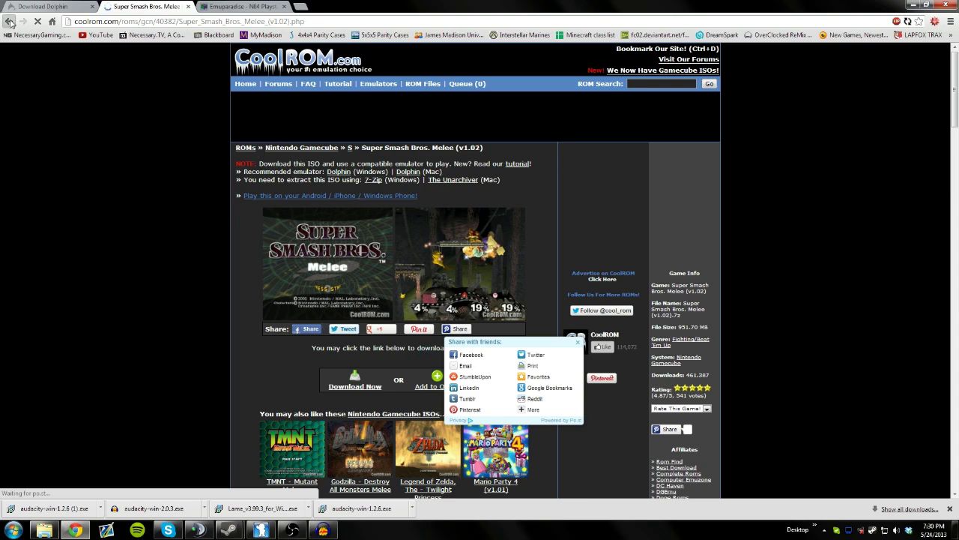
- Examine the Emuparadise home page, including its quick links, popular ROM sections and top downloads
{"action": "left_click", "coordinate": [240, 6]}
{"action": "scroll", "coordinate": [353, 303], "scroll_direction": "down", "scroll_amount": 2}
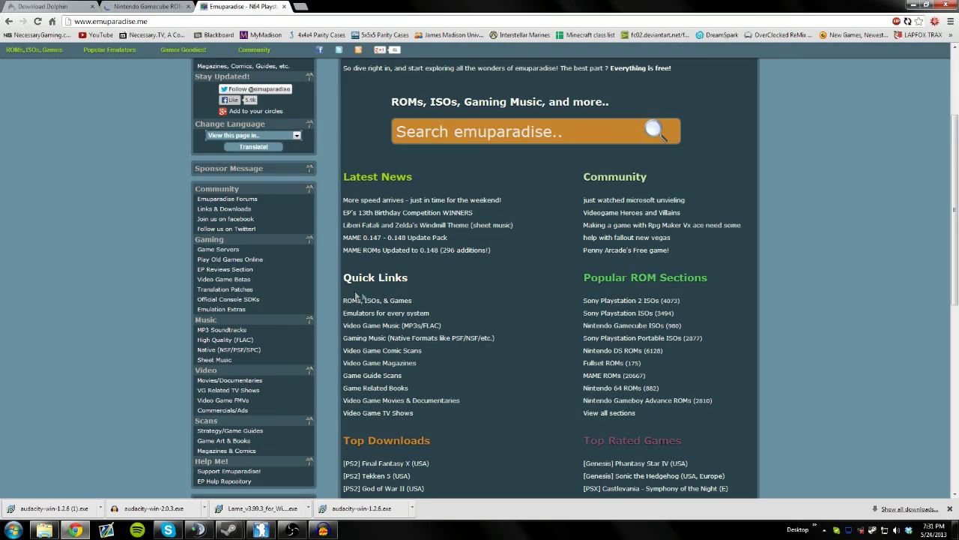
{"action": "scroll", "coordinate": [554, 289], "scroll_direction": "down", "scroll_amount": 2}
{"action": "scroll", "coordinate": [550, 291], "scroll_direction": "up", "scroll_amount": 3}
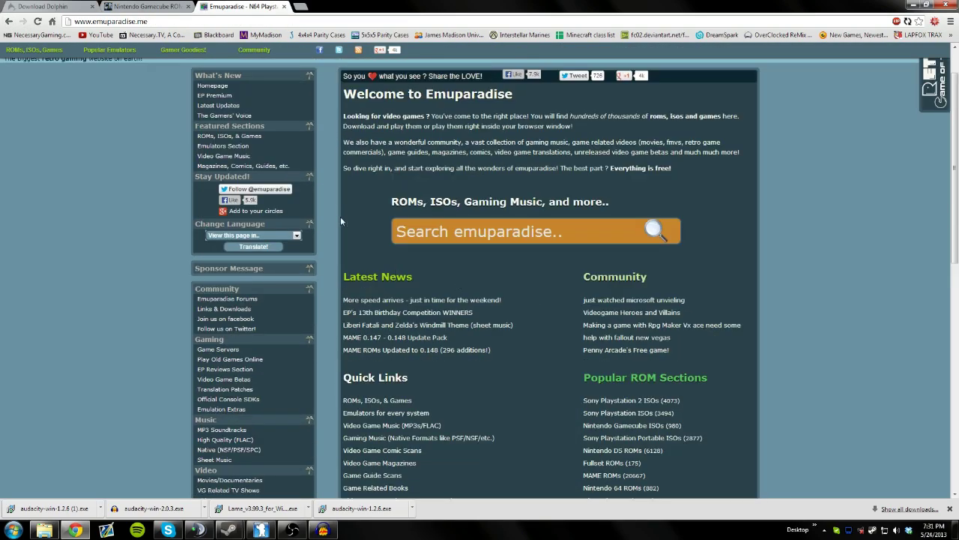
{"action": "scroll", "coordinate": [619, 383], "scroll_direction": "down", "scroll_amount": 1}
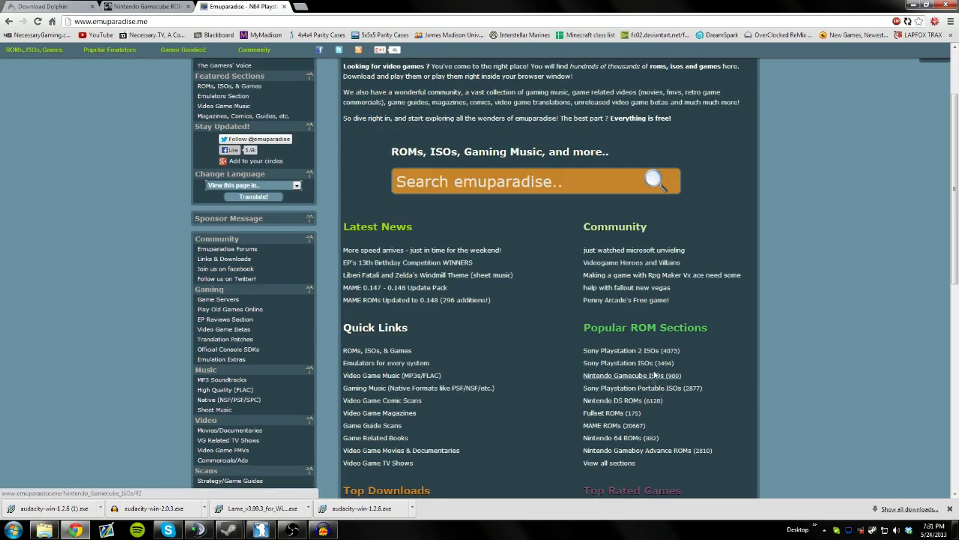
{"action": "scroll", "coordinate": [551, 356], "scroll_direction": "down", "scroll_amount": 2}
{"action": "scroll", "coordinate": [518, 370], "scroll_direction": "down", "scroll_amount": 1}
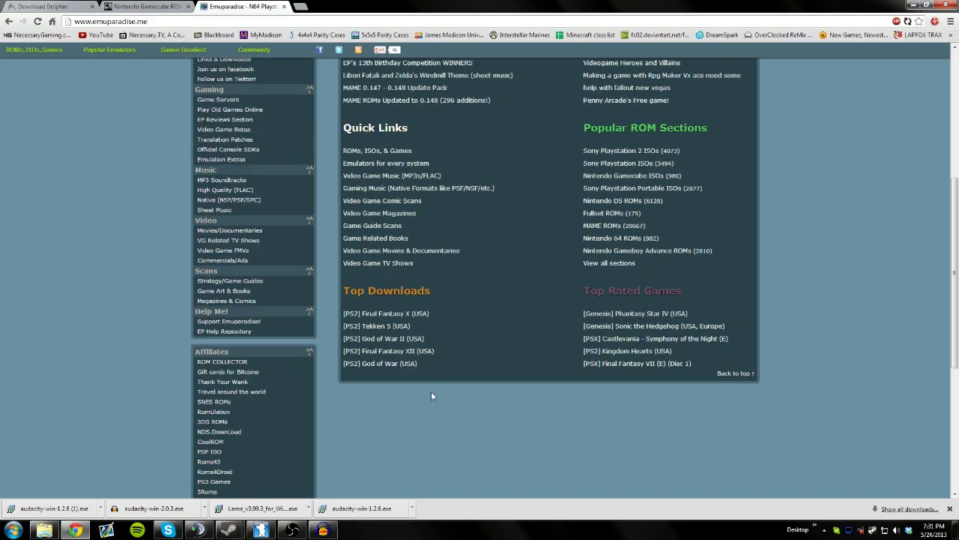
{"action": "scroll", "coordinate": [516, 353], "scroll_direction": "up", "scroll_amount": 3}
{"action": "scroll", "coordinate": [516, 358], "scroll_direction": "up", "scroll_amount": 2}
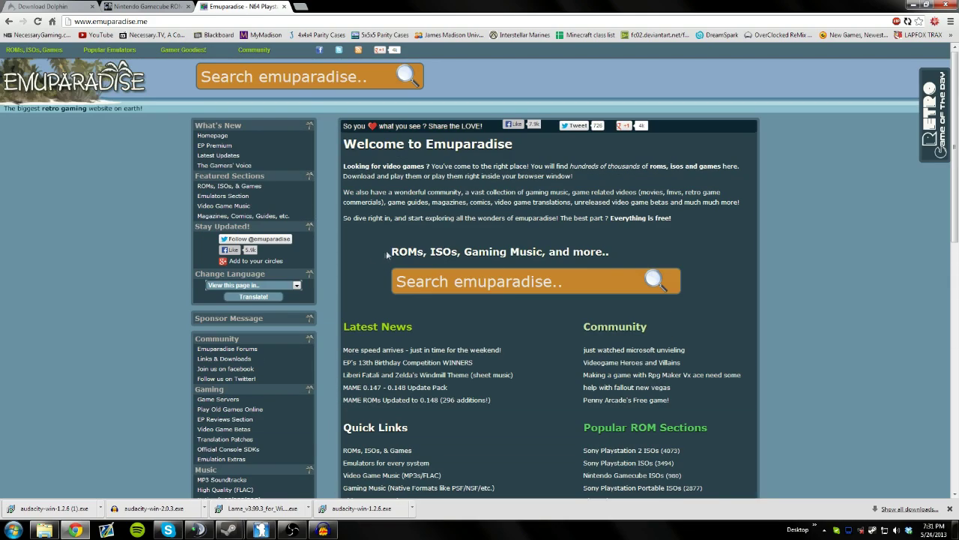
- Go through Emuparadise's ROMs, ISOs, & Games section to the Nintendo Gamecube ISOs page and review its recommendations
{"action": "left_click", "coordinate": [227, 185]}
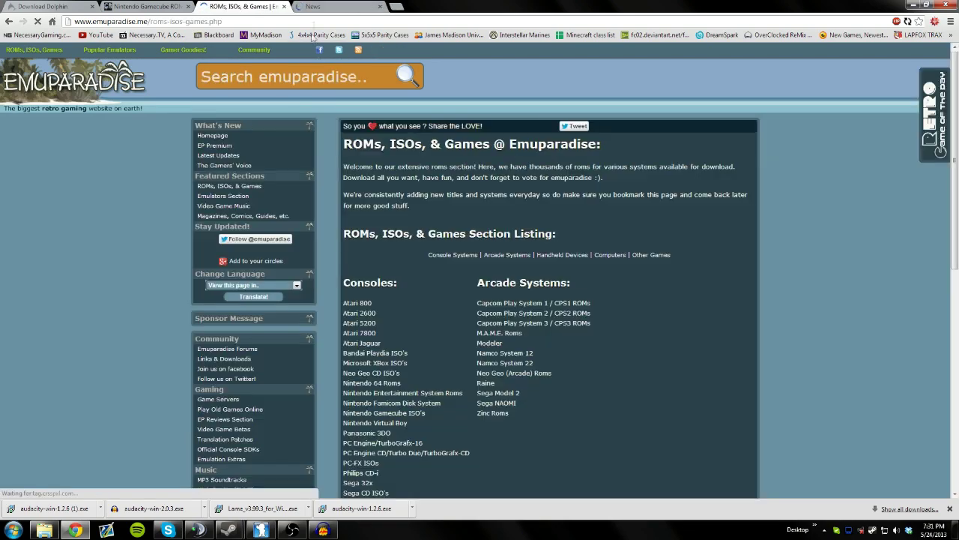
{"action": "scroll", "coordinate": [451, 120], "scroll_direction": "down", "scroll_amount": 3}
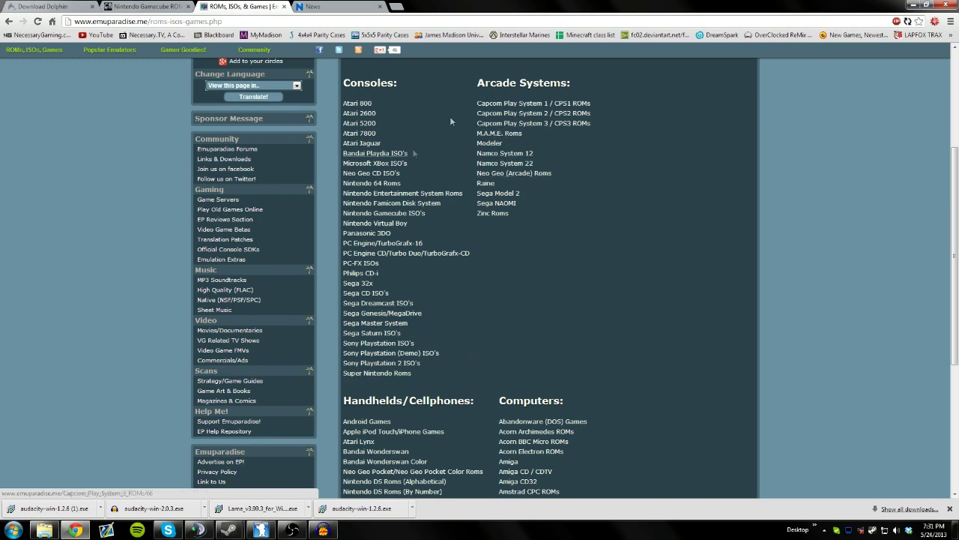
{"action": "left_click", "coordinate": [384, 213]}
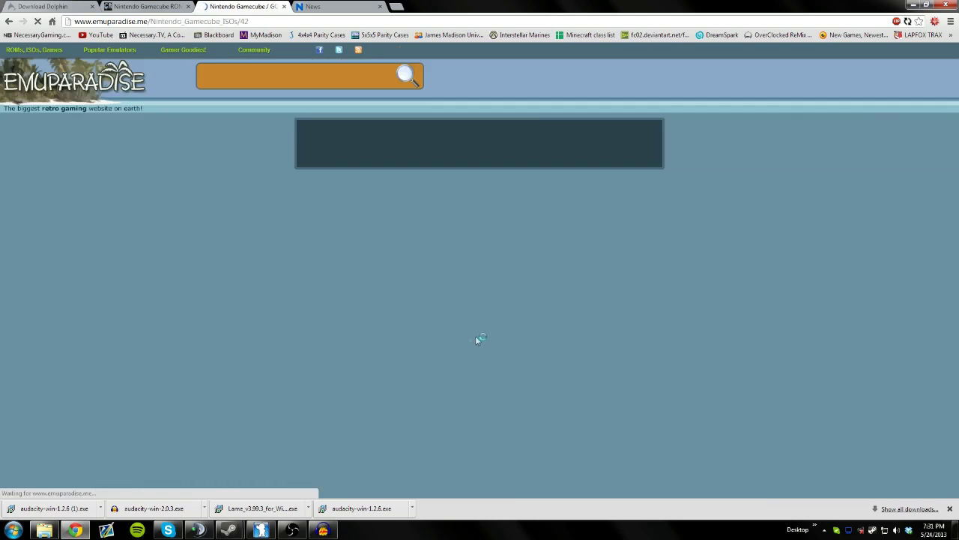
{"action": "scroll", "coordinate": [488, 322], "scroll_direction": "down", "scroll_amount": 3}
{"action": "scroll", "coordinate": [480, 300], "scroll_direction": "up", "scroll_amount": 1}
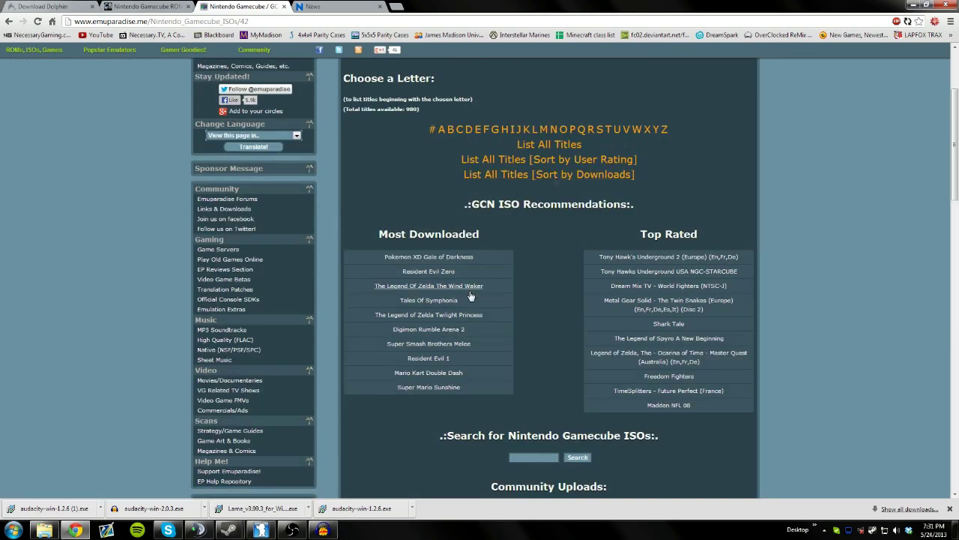
{"action": "scroll", "coordinate": [471, 297], "scroll_direction": "down", "scroll_amount": 3}
- Close the Nster.com news pop-up page that opened beside the ROM sites
{"action": "left_click", "coordinate": [177, 6]}
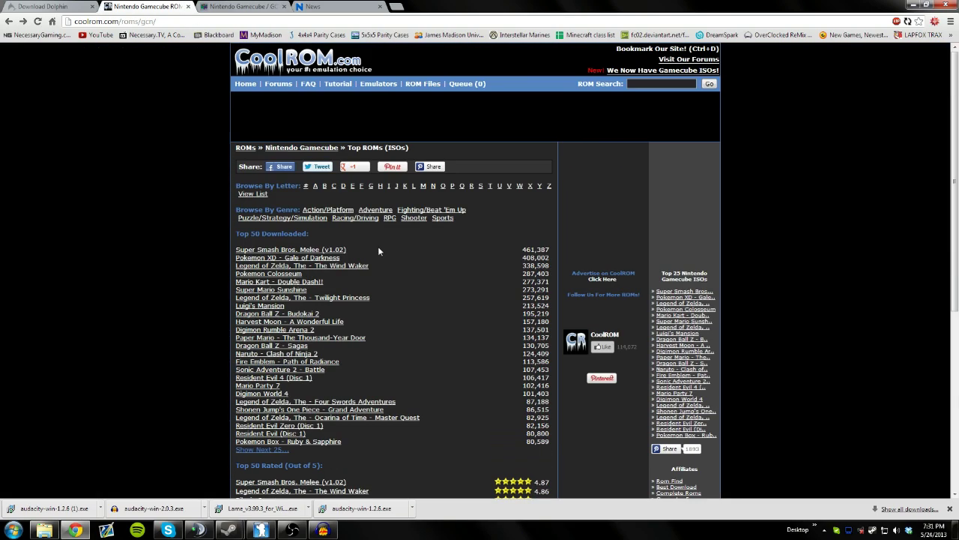
{"action": "left_click", "coordinate": [272, 5]}
{"action": "left_click", "coordinate": [312, 6]}
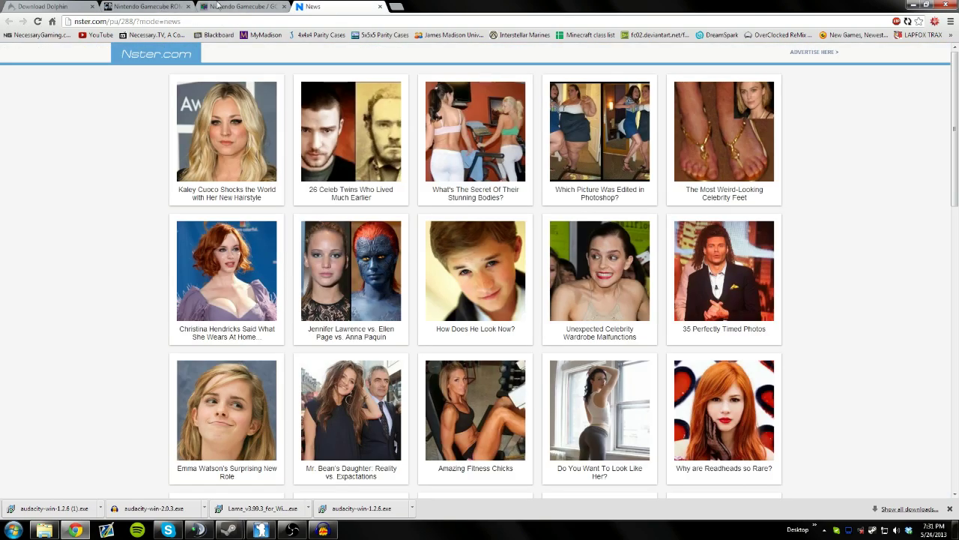
{"action": "left_click", "coordinate": [381, 6]}
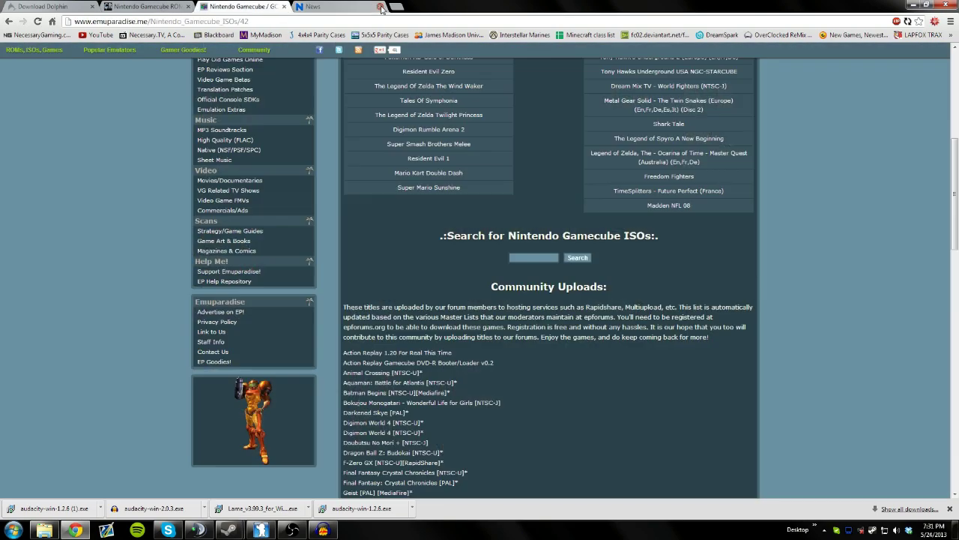
- Look through the community uploads and title index on Emuparadise's Nintendo Gamecube ISOs page
{"action": "left_click", "coordinate": [177, 6]}
{"action": "left_click", "coordinate": [257, 6]}
{"action": "scroll", "coordinate": [533, 337], "scroll_direction": "down", "scroll_amount": 5}
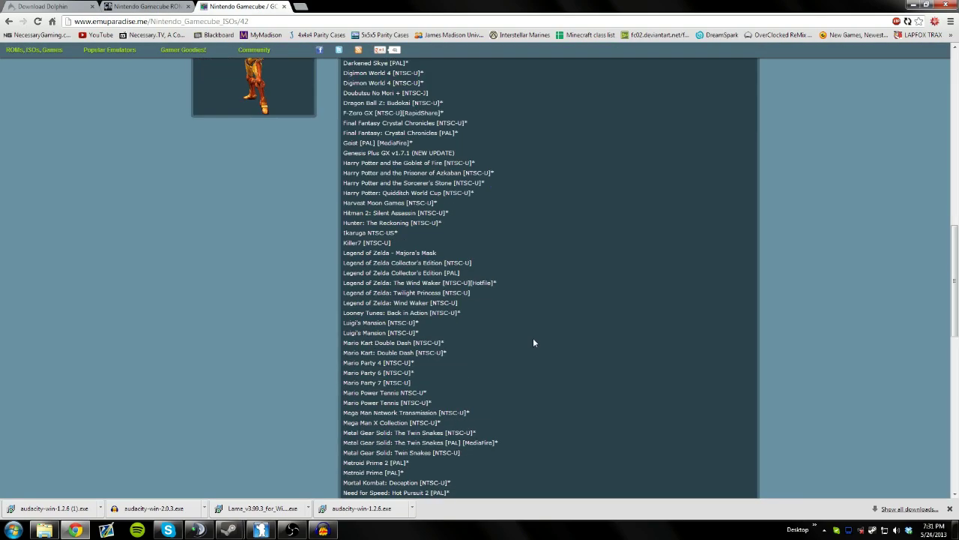
{"action": "scroll", "coordinate": [376, 322], "scroll_direction": "up", "scroll_amount": 9}
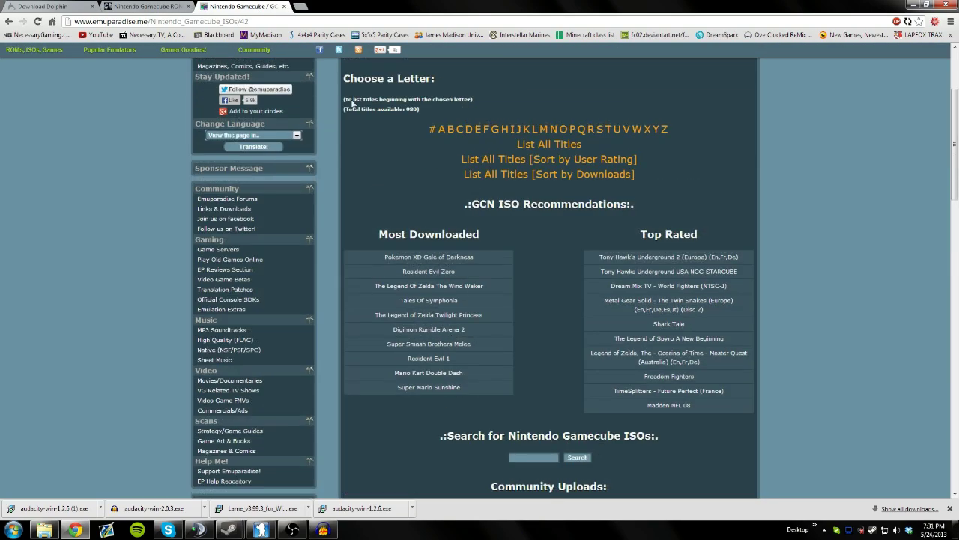
- Close the Emuparadise and CoolROM pages and minimize Chrome to return to the Dolphin windows
{"action": "left_click", "coordinate": [281, 6]}
{"action": "left_click", "coordinate": [187, 6]}
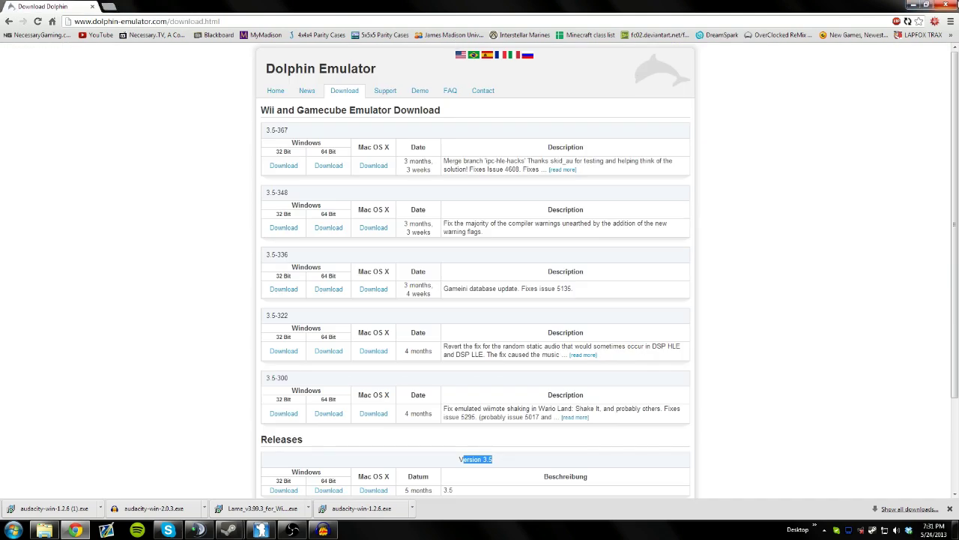
{"action": "left_click", "coordinate": [914, 4]}
{"action": "left_click", "coordinate": [926, 4]}
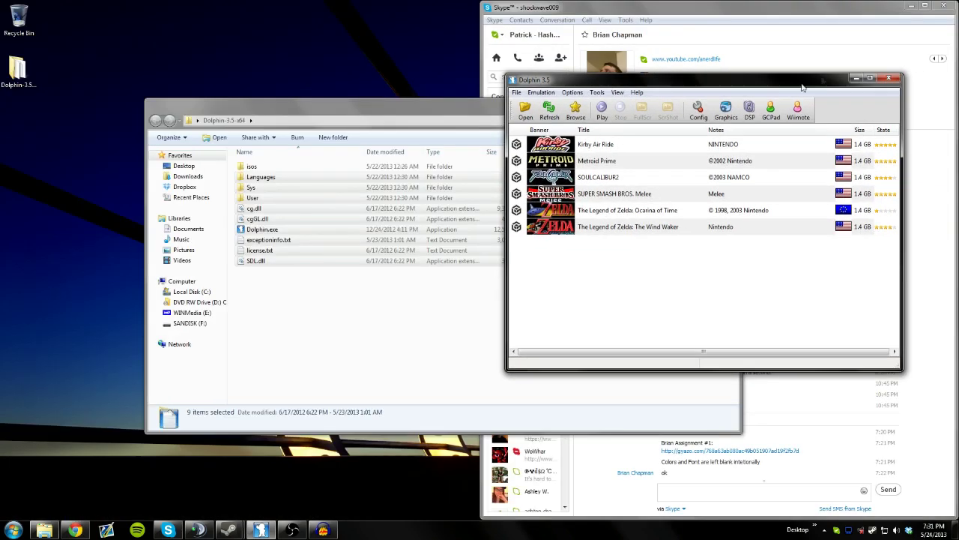
- Move the isos folder out of the Dolphin-3.5-x64 folder onto the desktop and back in again
{"action": "left_click", "coordinate": [389, 323]}
{"action": "left_click", "coordinate": [315, 167]}
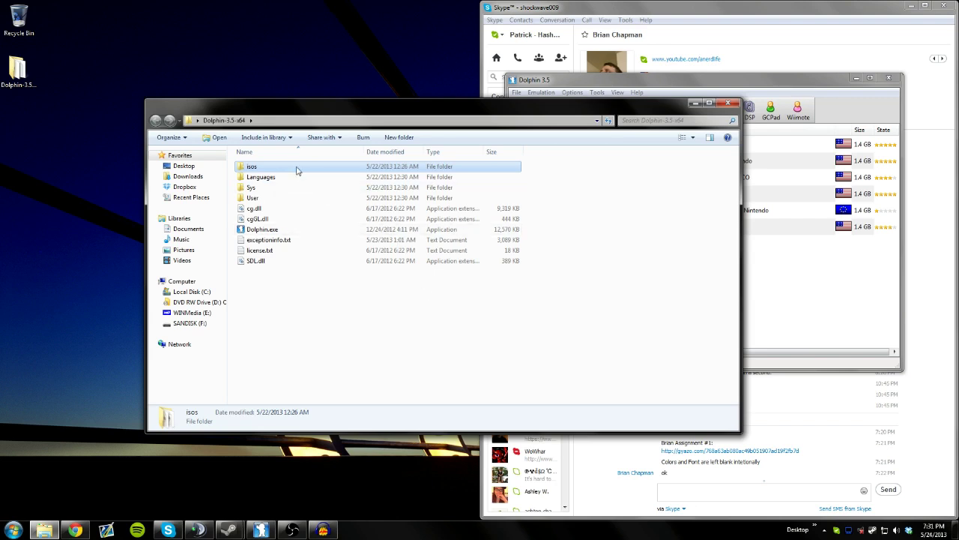
{"action": "left_click_drag", "start_coordinate": [296, 171], "coordinate": [245, 68]}
{"action": "left_click_drag", "start_coordinate": [363, 350], "coordinate": [392, 263]}
{"action": "left_click_drag", "start_coordinate": [247, 71], "coordinate": [354, 324]}
- Add the isos folder inside Dolphin-3.5-x64 as a game directory in Dolphin
{"action": "left_click", "coordinate": [769, 275]}
{"action": "left_click", "coordinate": [516, 92]}
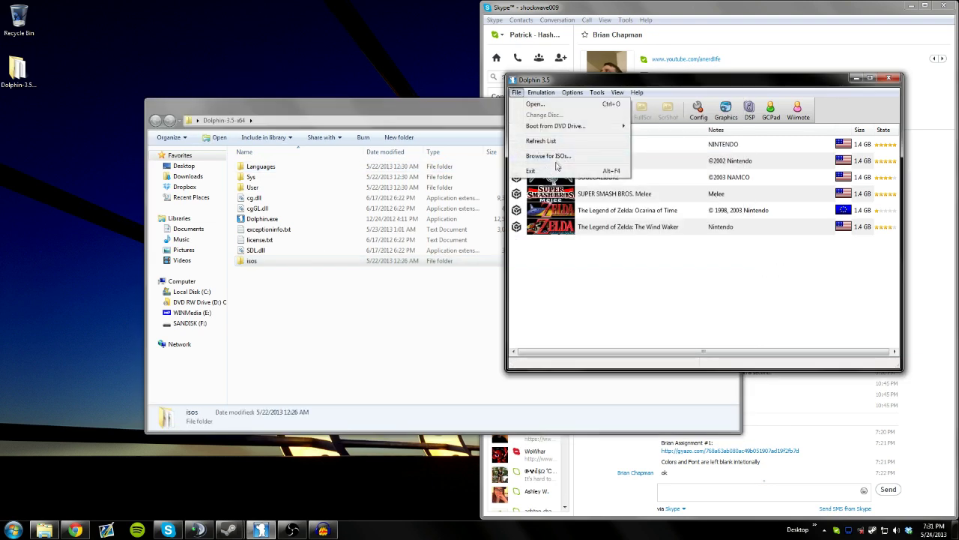
{"action": "left_click", "coordinate": [558, 157]}
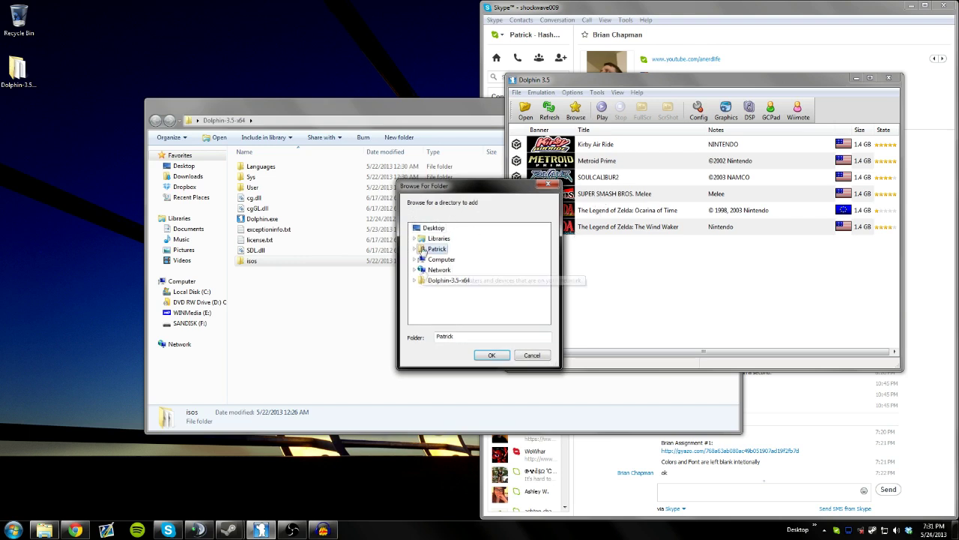
{"action": "left_click", "coordinate": [414, 280]}
{"action": "left_click", "coordinate": [438, 280]}
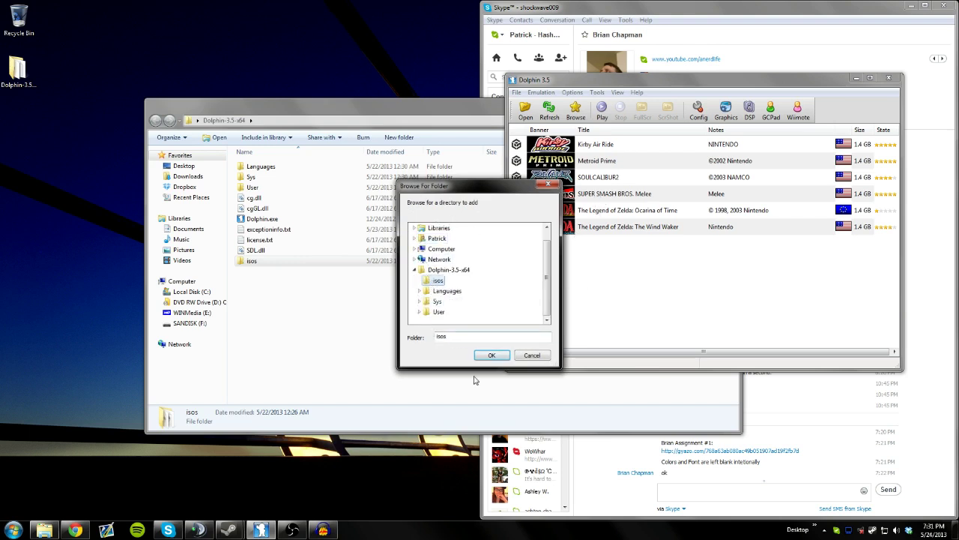
{"action": "left_click", "coordinate": [489, 356]}
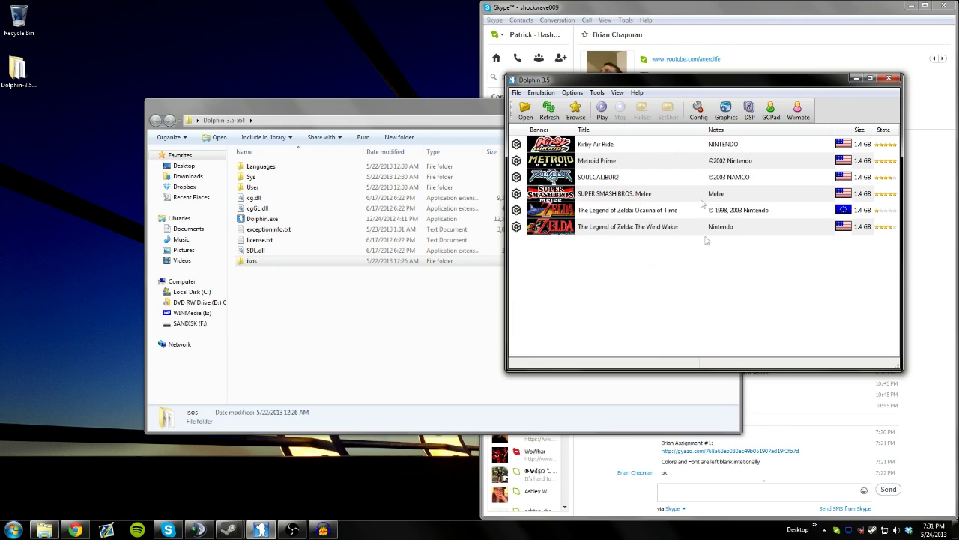
- Launch The Legend of Zelda: The Wind Waker and place its game window beside the Dolphin game list
{"action": "double_click", "coordinate": [683, 226]}
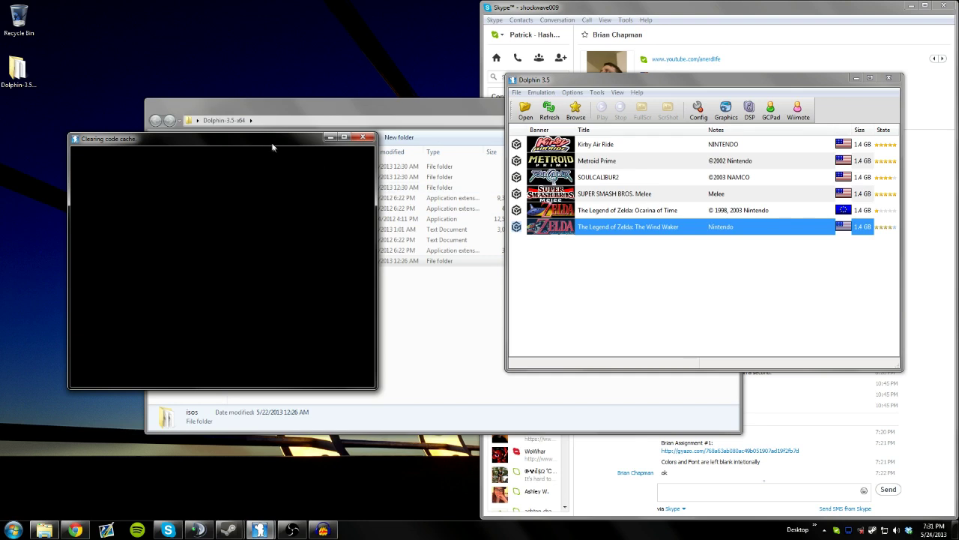
{"action": "left_click_drag", "start_coordinate": [352, 133], "coordinate": [391, 109]}
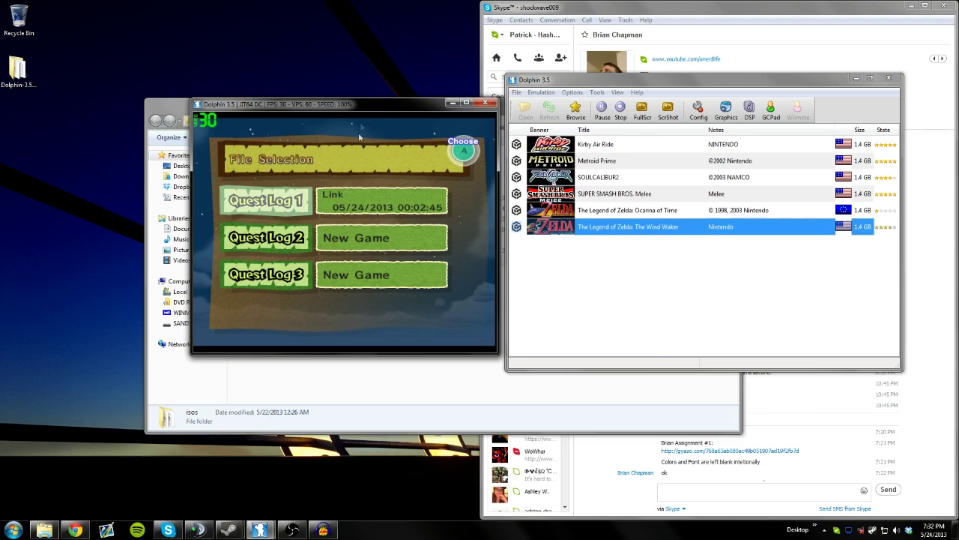
- Start the game saved in Quest Log 1 and open the in-game Items screen
{"action": "key", "text": "x"}
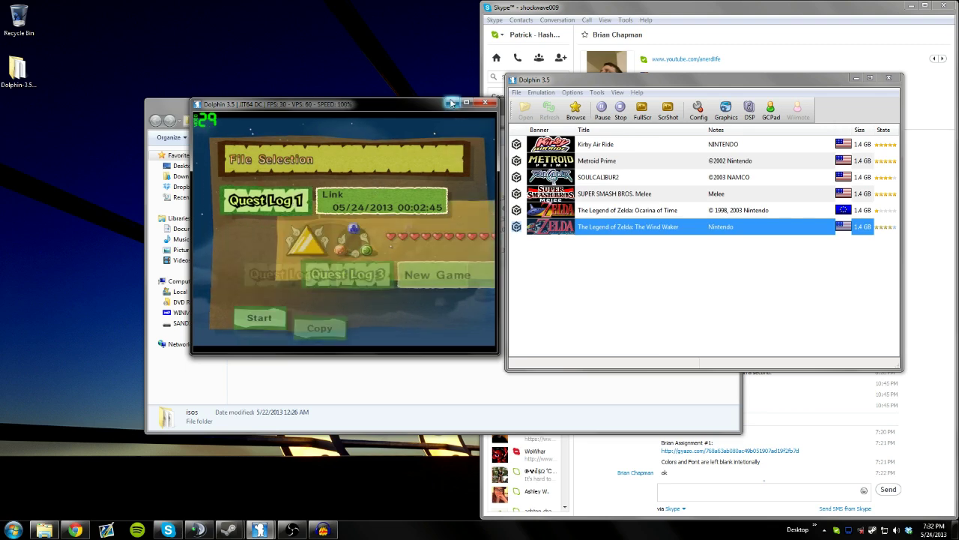
{"action": "key", "text": "x"}
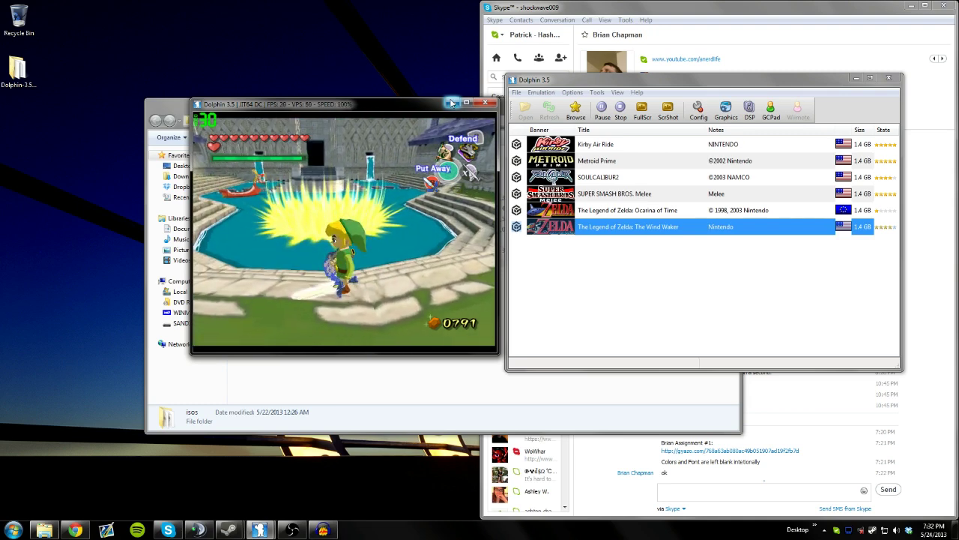
{"action": "key", "text": "Return"}
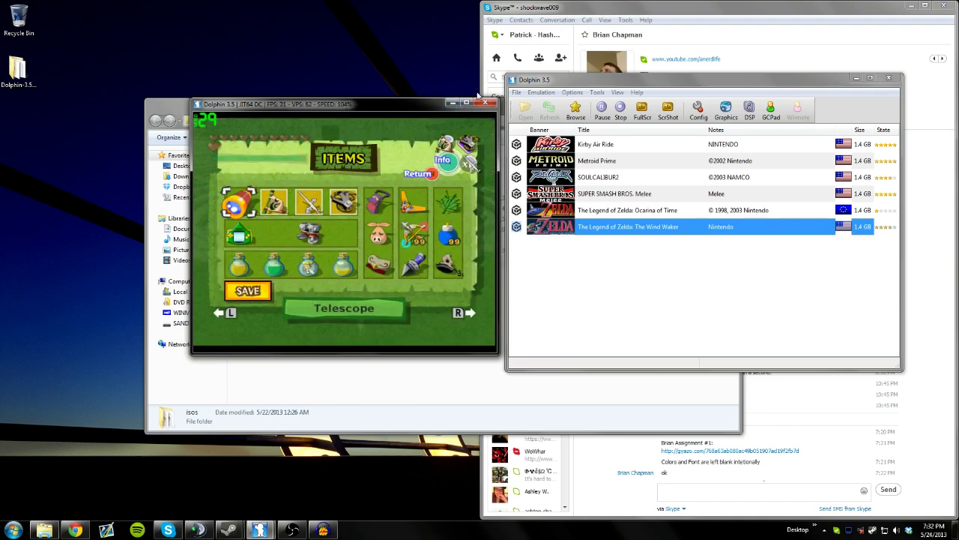